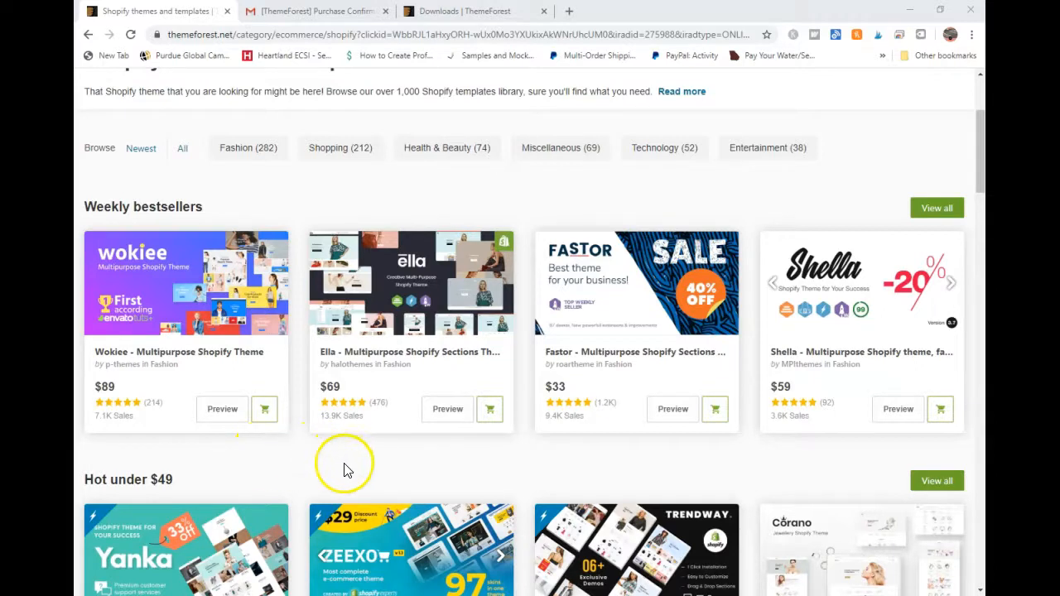
Browse the Shopify themes and templates category on ThemeForest and open the Wokiee - Multipurpose Shopify Theme item page
scroll(356, 480, up, 3)
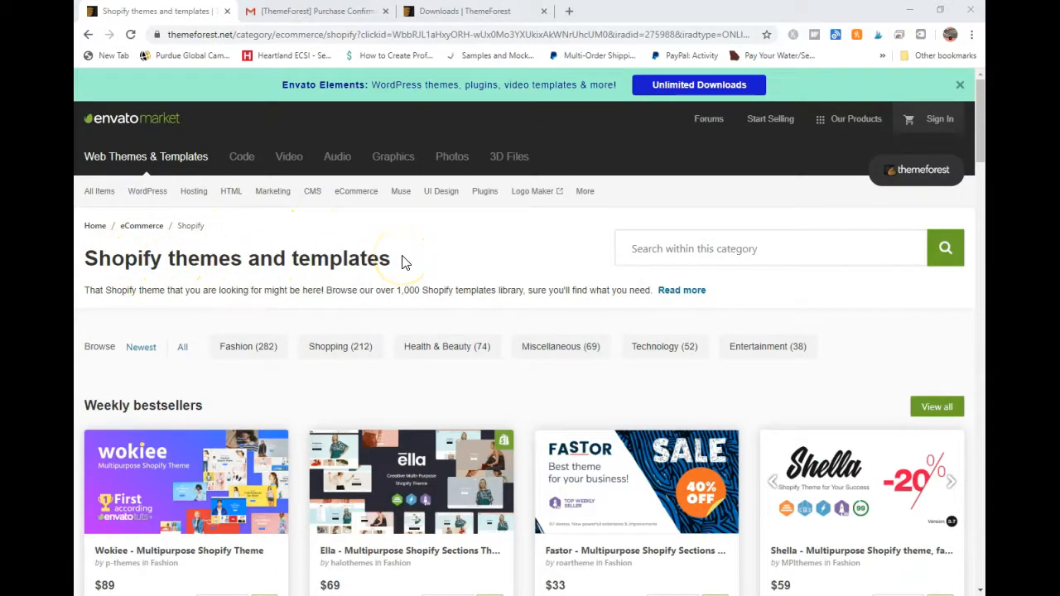
scroll(402, 261, down, 2)
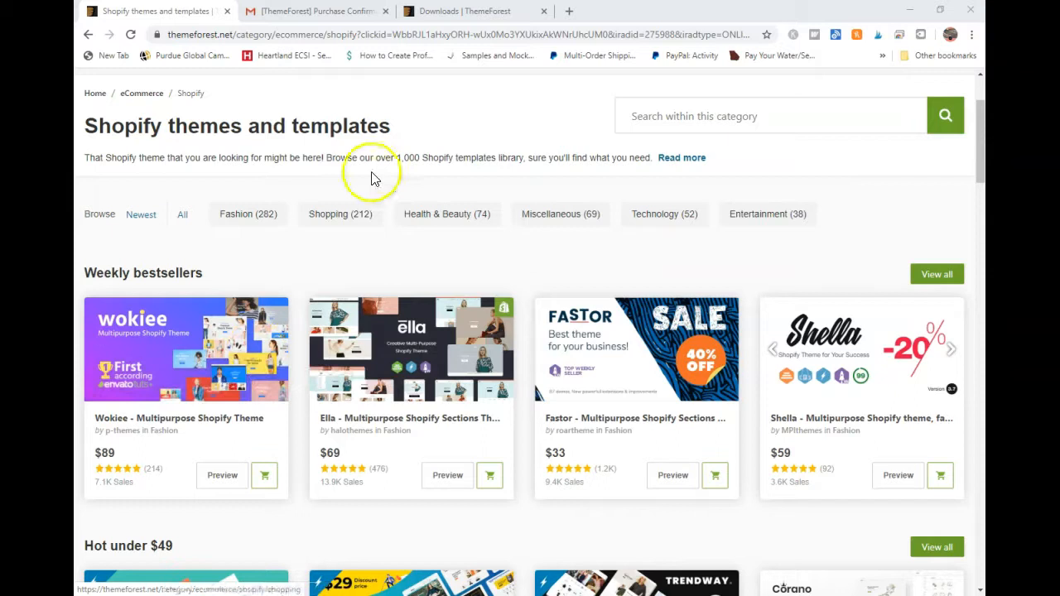
scroll(437, 261, down, 2)
scroll(436, 261, down, 2)
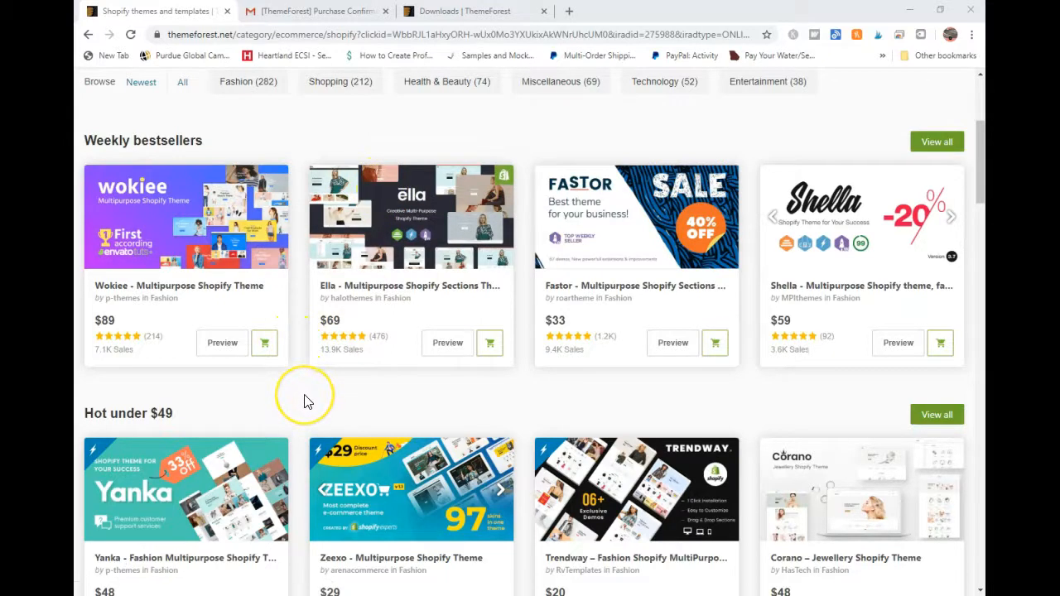
scroll(304, 402, down, 3)
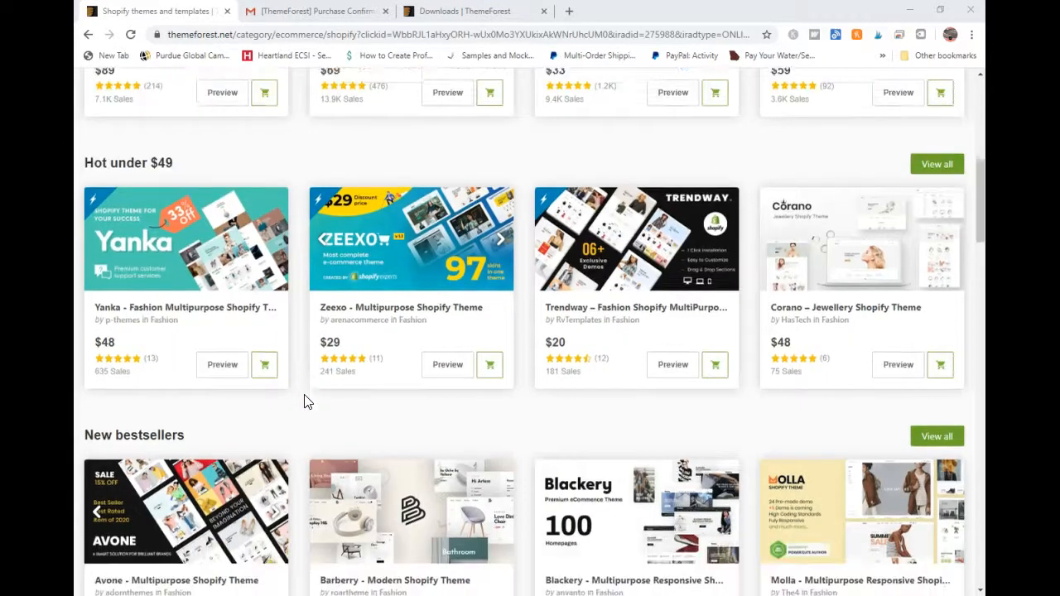
scroll(303, 401, down, 1)
scroll(304, 398, up, 5)
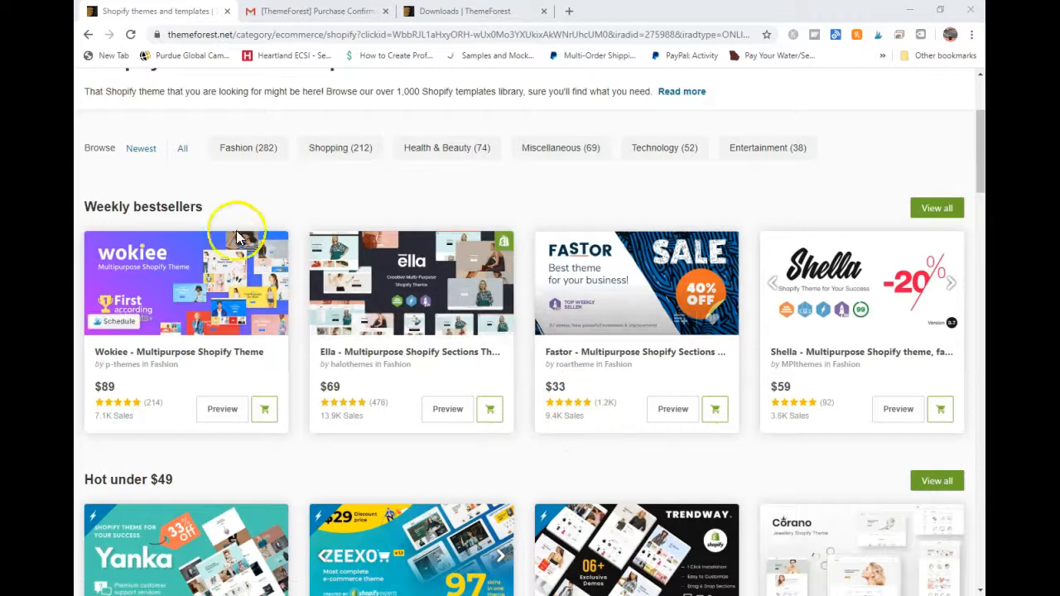
click(244, 257)
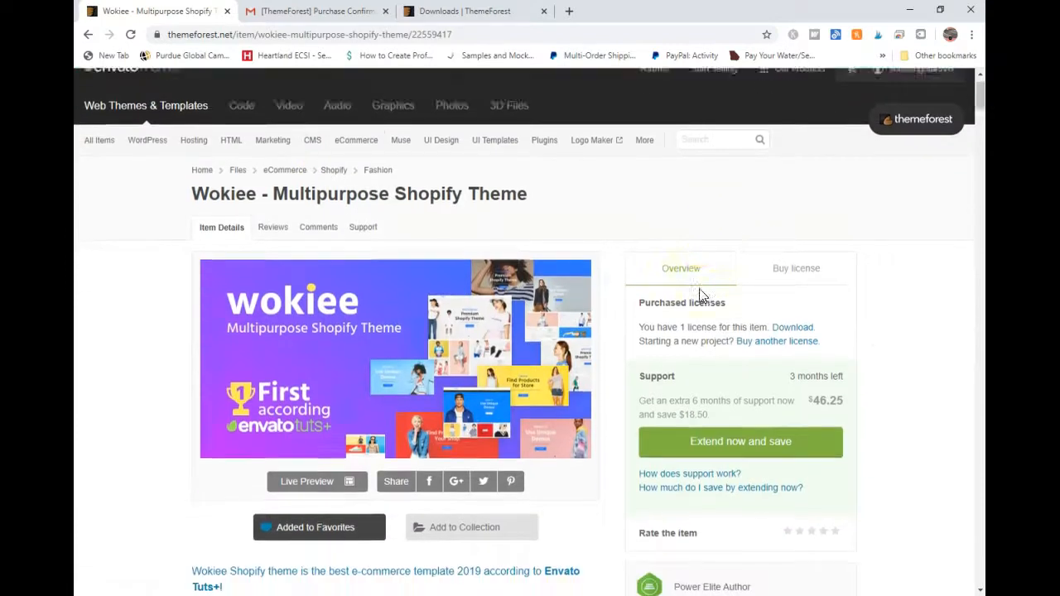
scroll(701, 295, down, 1)
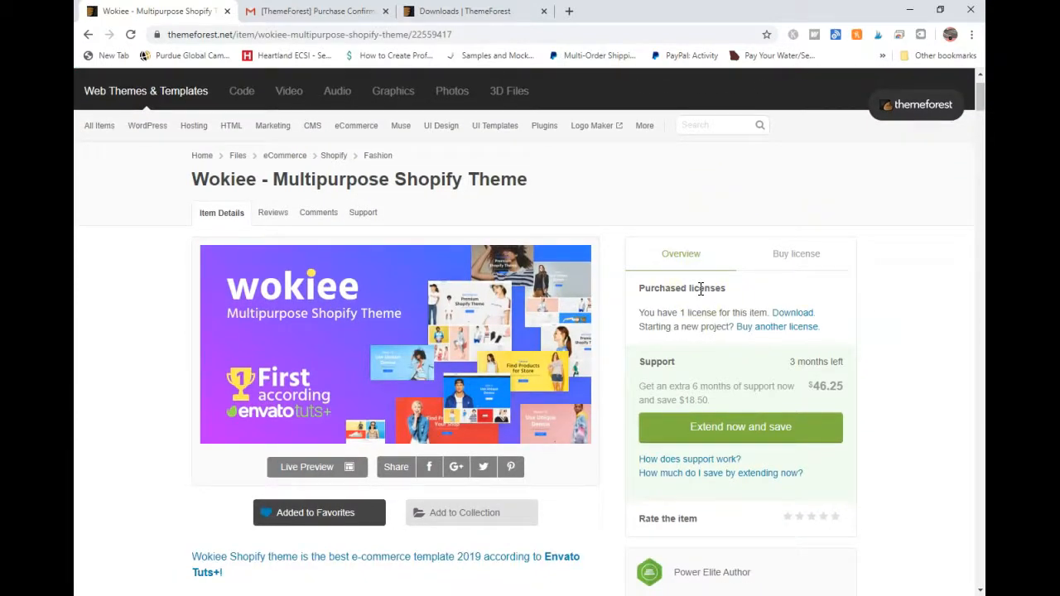
Switch to Gmail and review the ThemeForest purchase confirmation email for the Wokiee theme
click(287, 11)
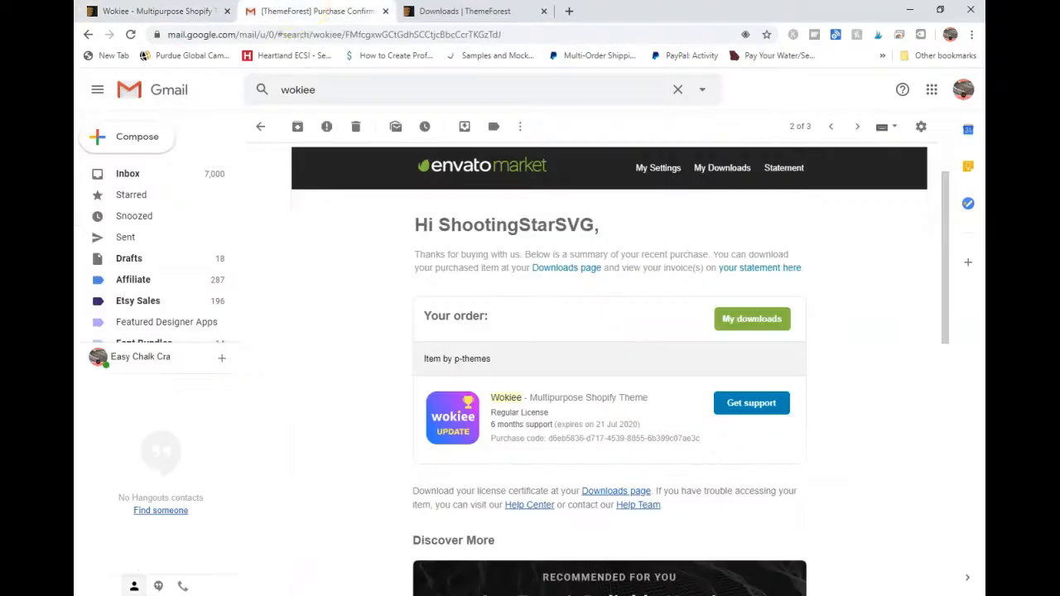
scroll(392, 350, up, 2)
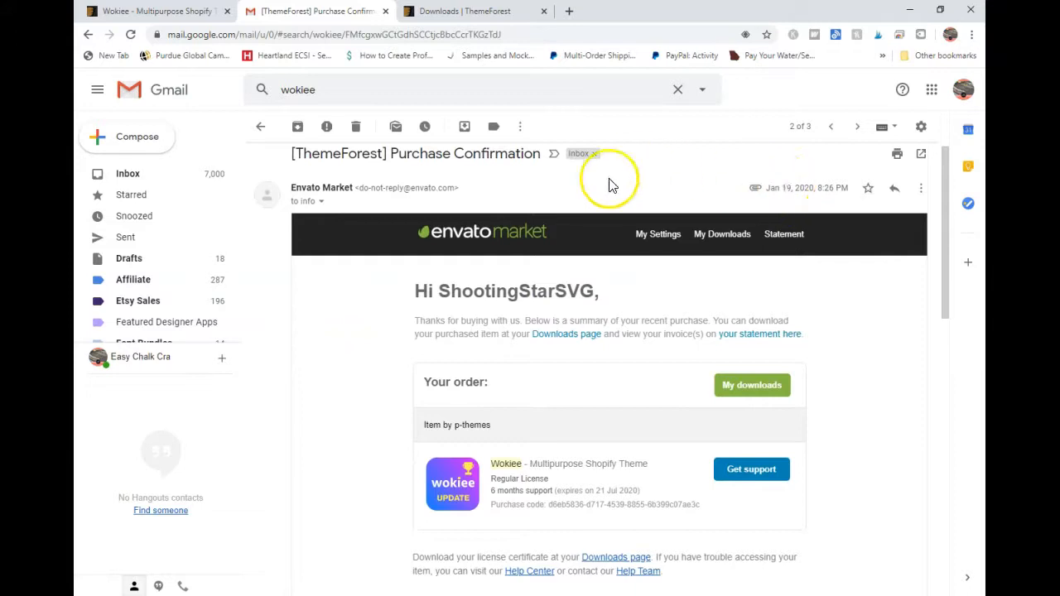
scroll(609, 185, down, 2)
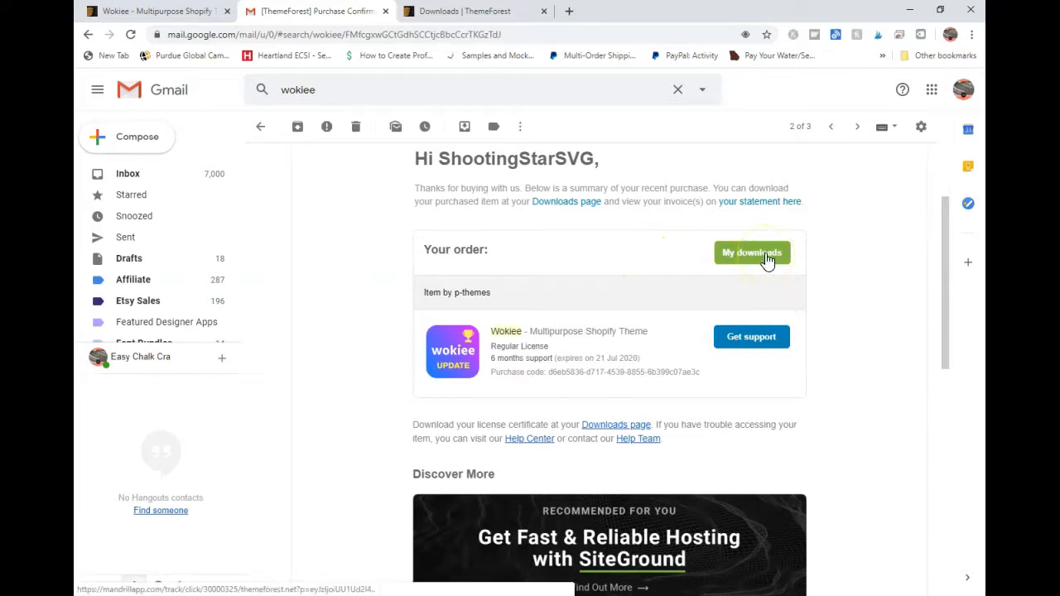
Switch to the ThemeForest downloads page and examine the download options for the purchased Wokiee theme
click(463, 11)
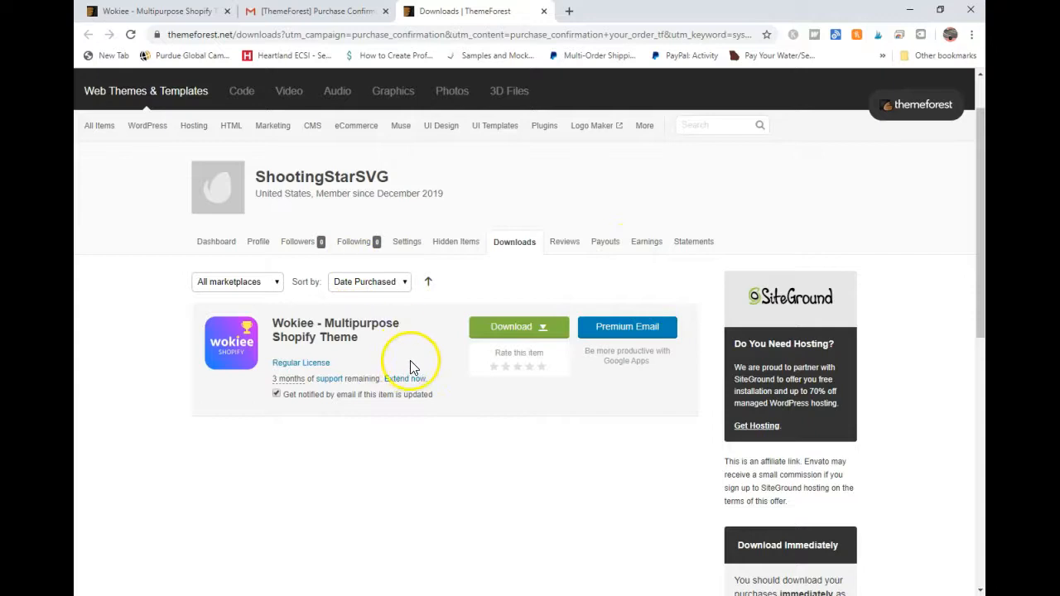
click(519, 326)
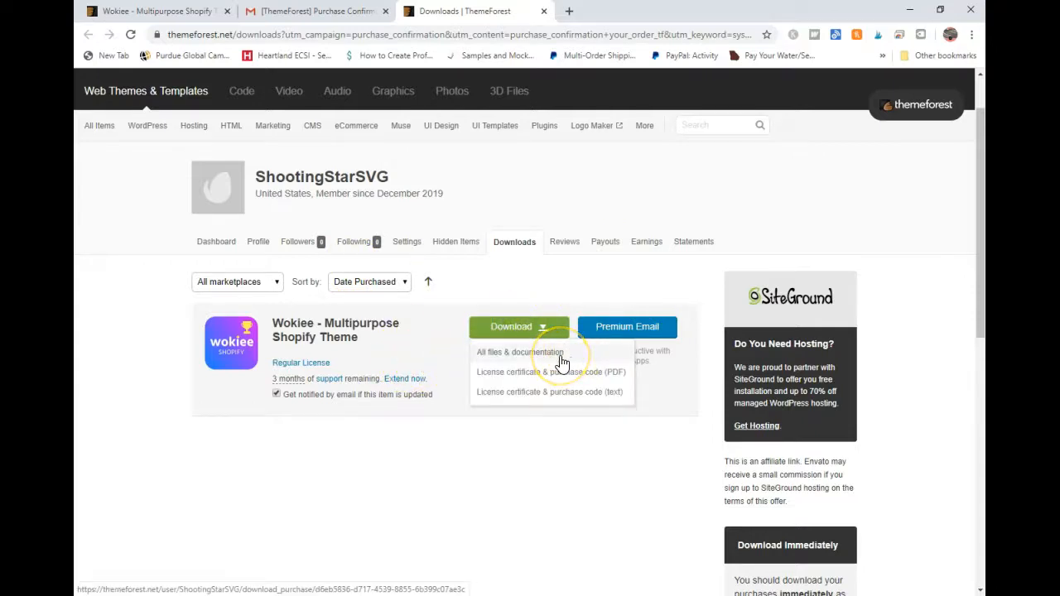
click(574, 397)
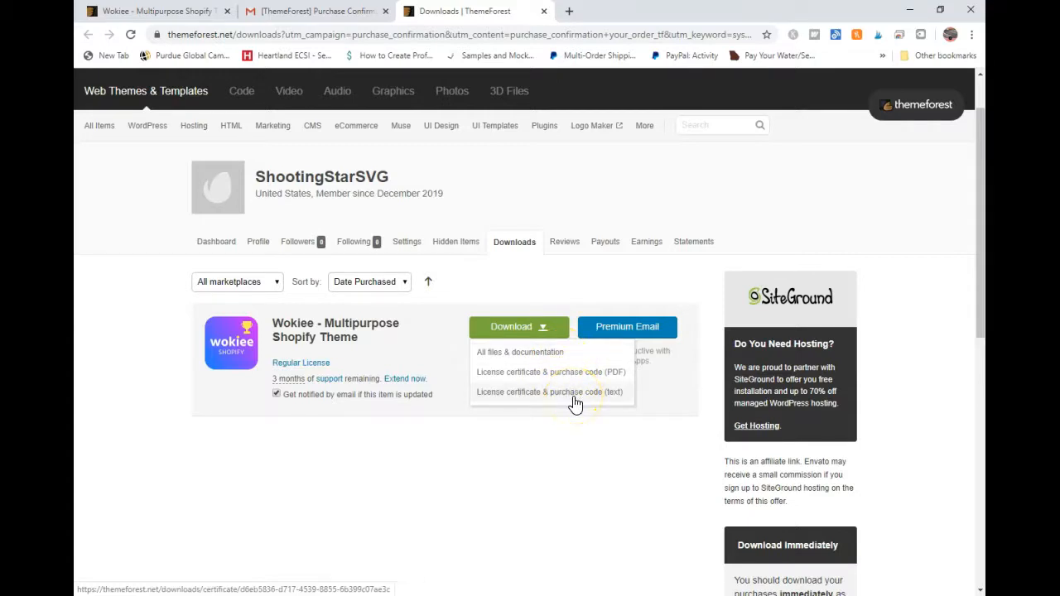
click(528, 355)
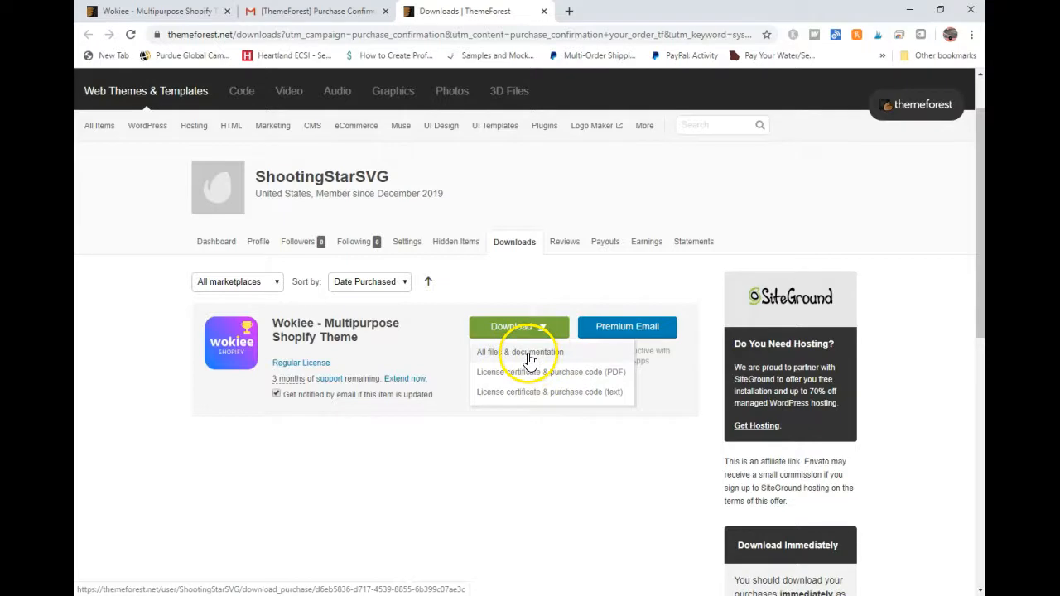
click(537, 401)
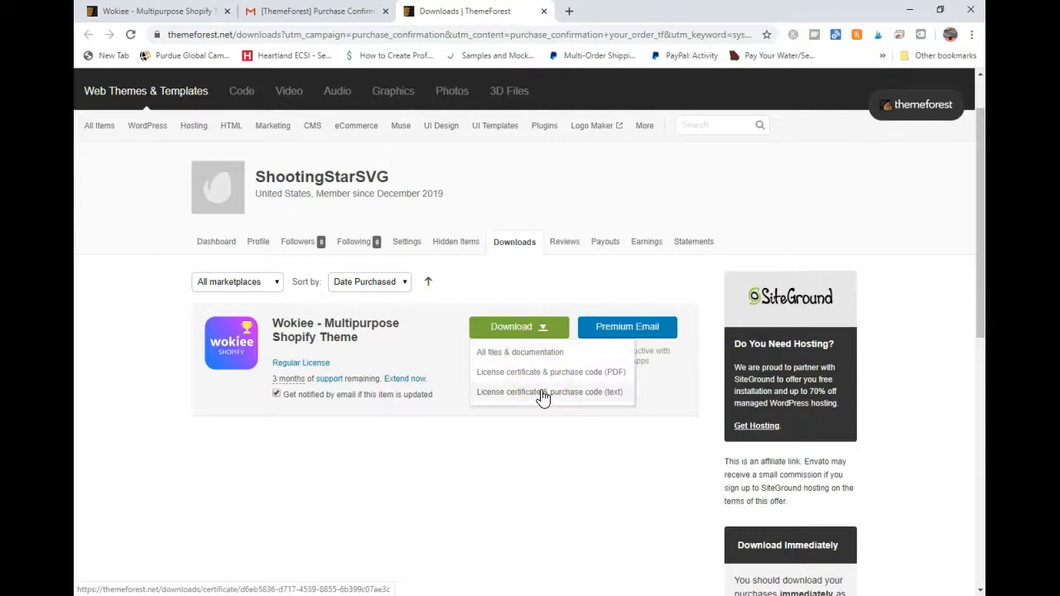
click(542, 392)
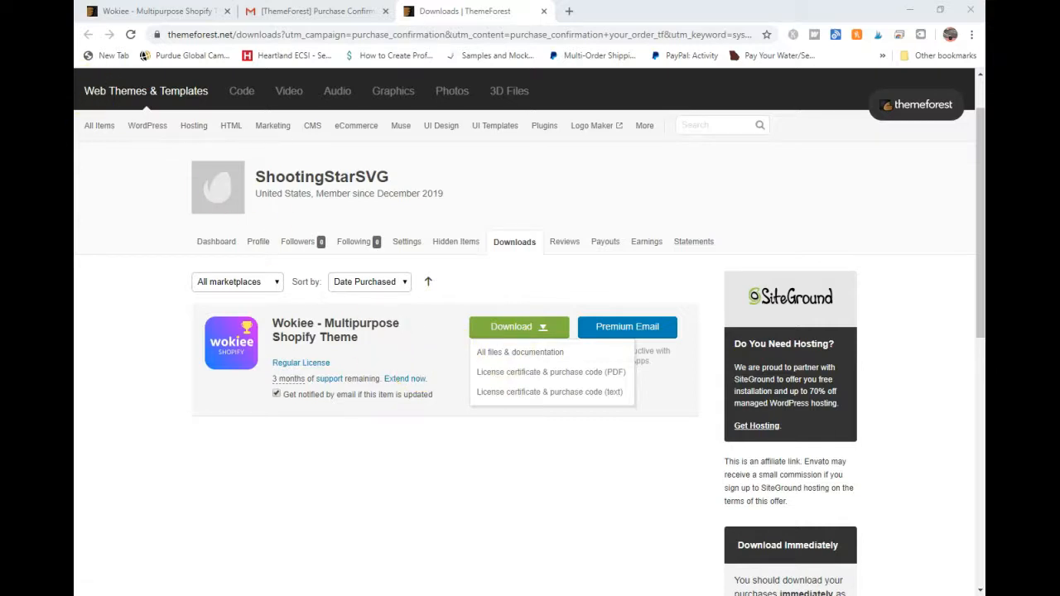
Switch to File Explorer and examine the zip files inside the downloaded Wokiee theme package
click(147, 138)
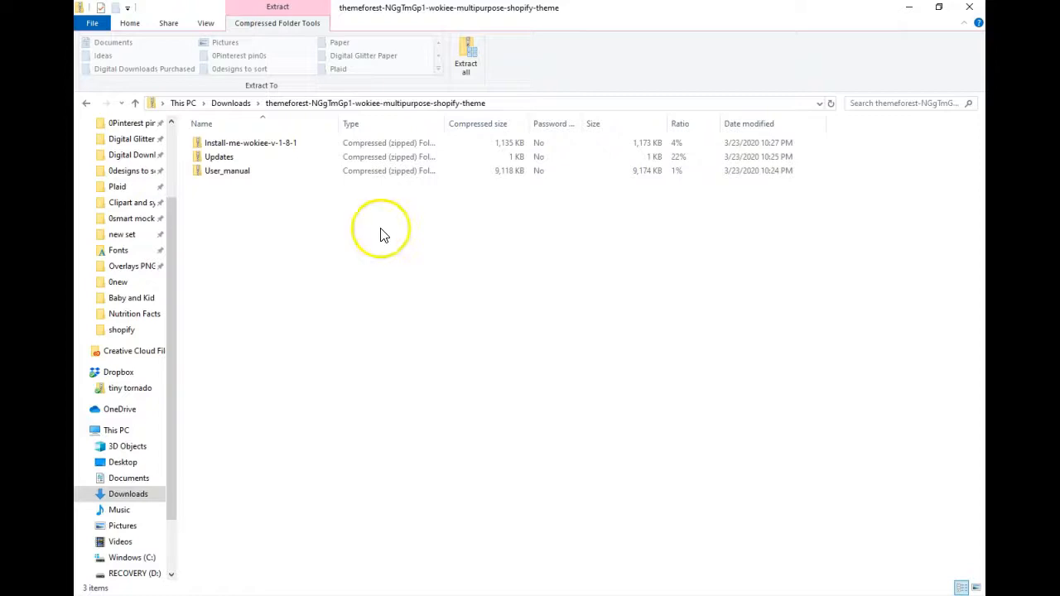
click(59, 173)
click(161, 217)
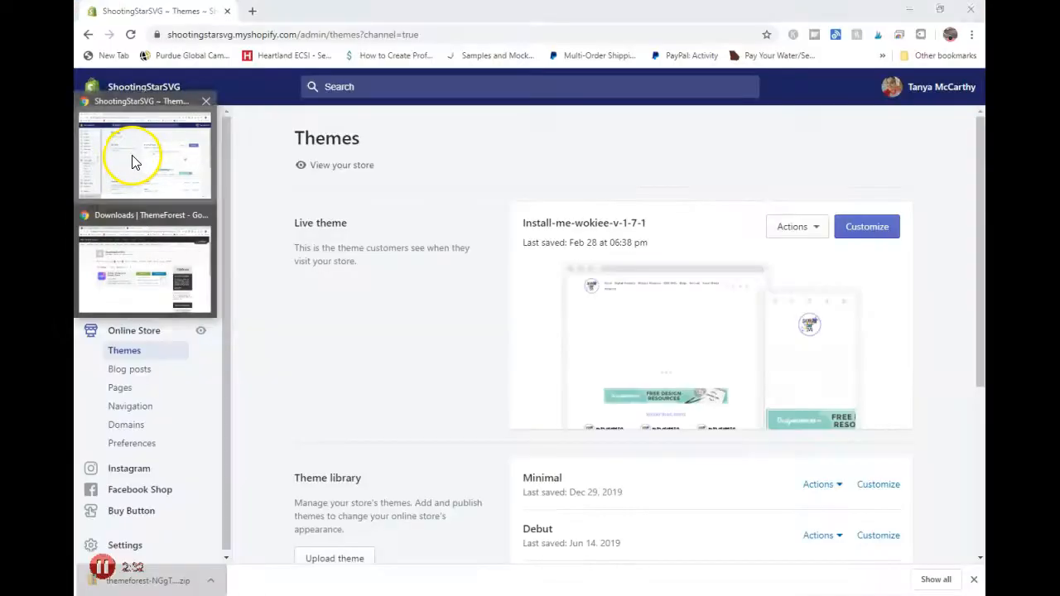
Switch to the Shopify admin, view the store's home page, and open the Online Store themes page
click(130, 162)
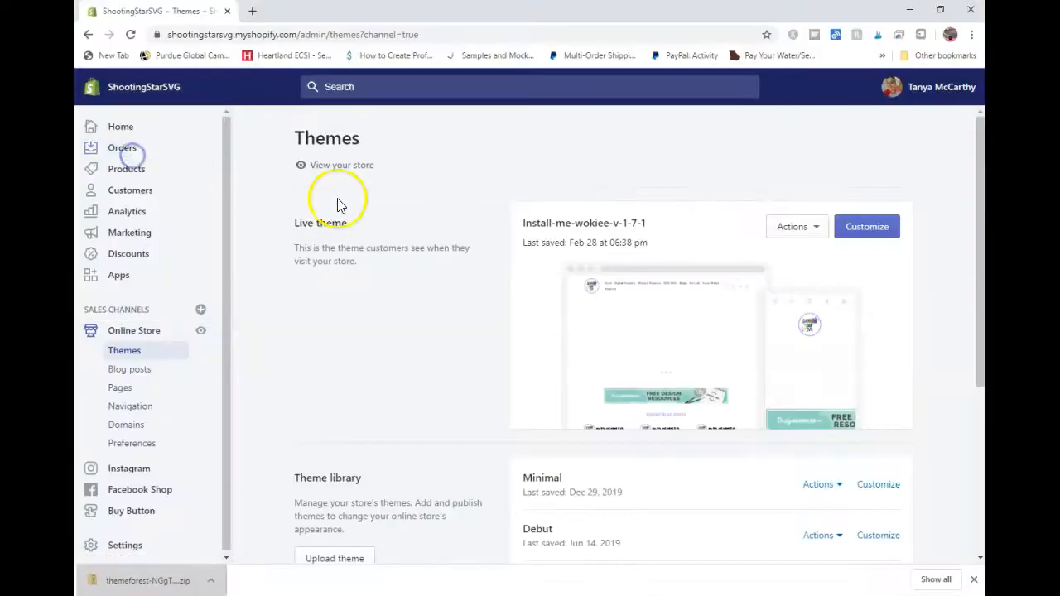
click(120, 127)
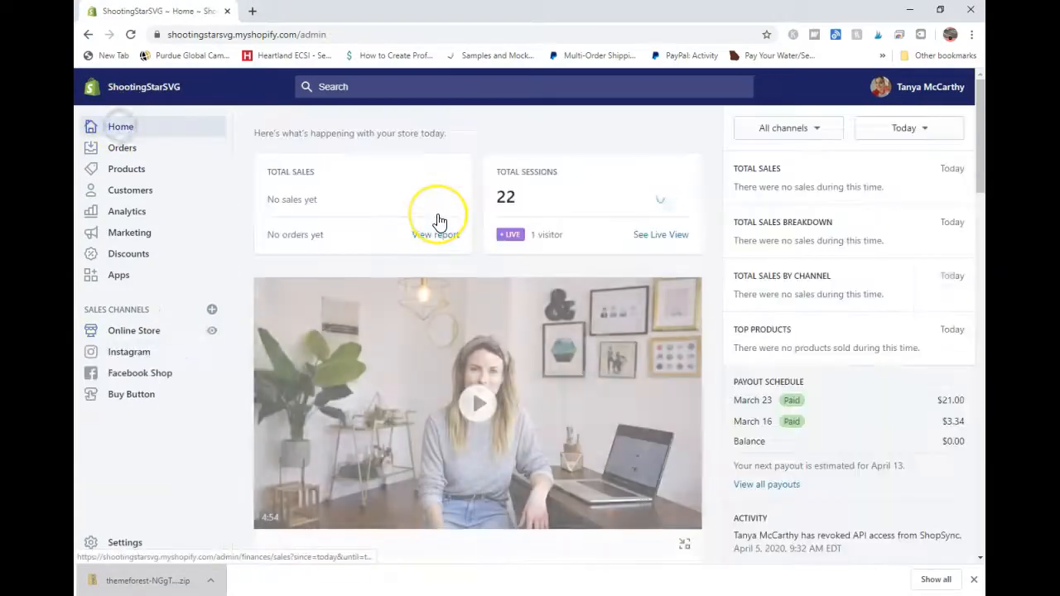
scroll(439, 222, down, 3)
scroll(436, 221, up, 3)
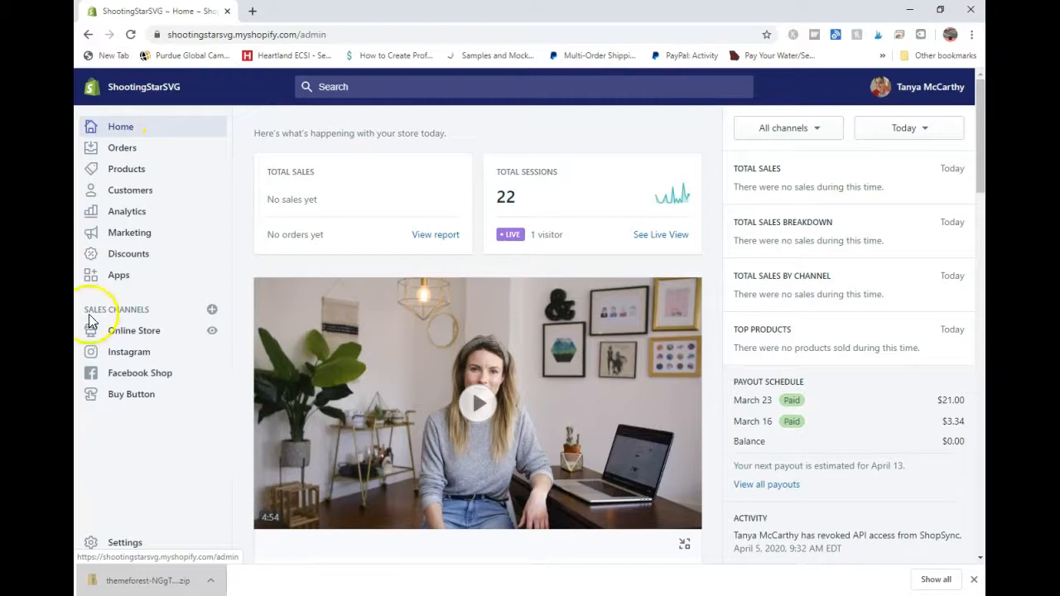
click(137, 333)
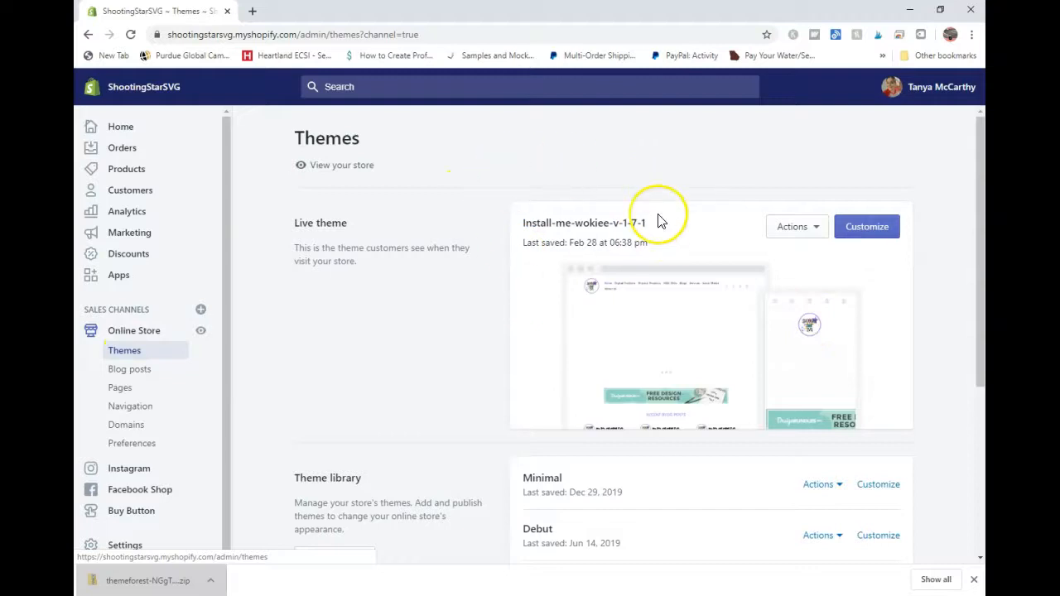
Start uploading a new theme to the store's theme library
scroll(660, 221, down, 2)
scroll(660, 221, up, 2)
scroll(660, 221, down, 2)
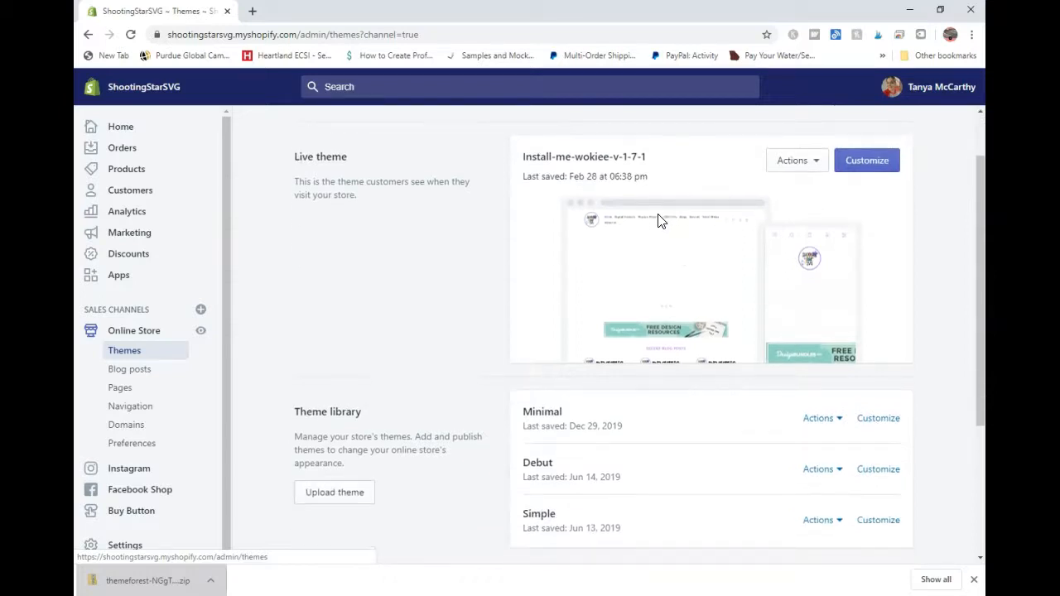
click(351, 426)
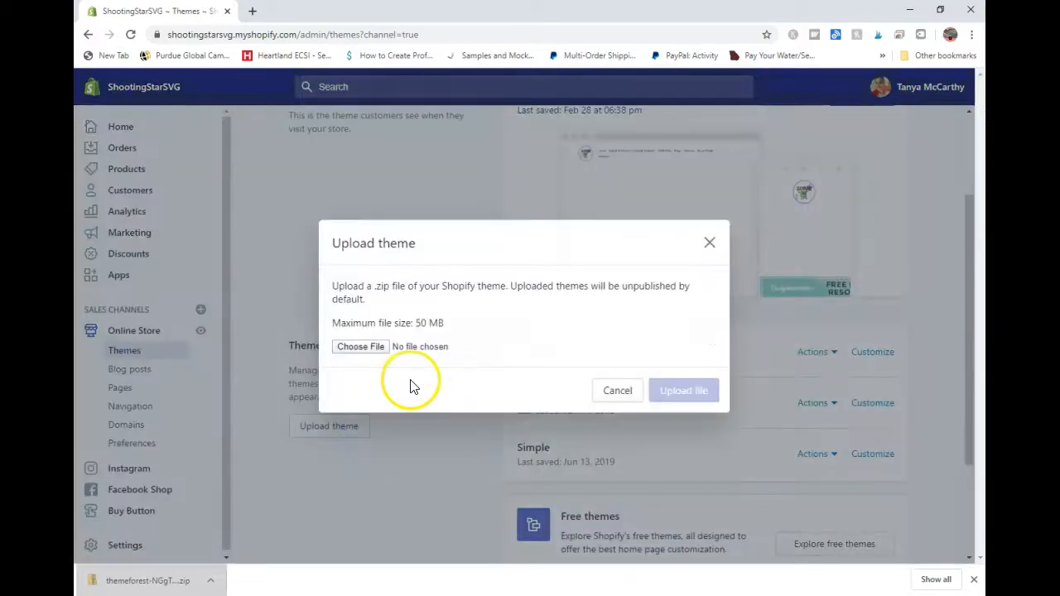
click(361, 348)
Try to add Install-me-wokiee-v-1-8-1 to the theme upload directly from the Wokiee folder in File Explorer
mouse_move(59, 173)
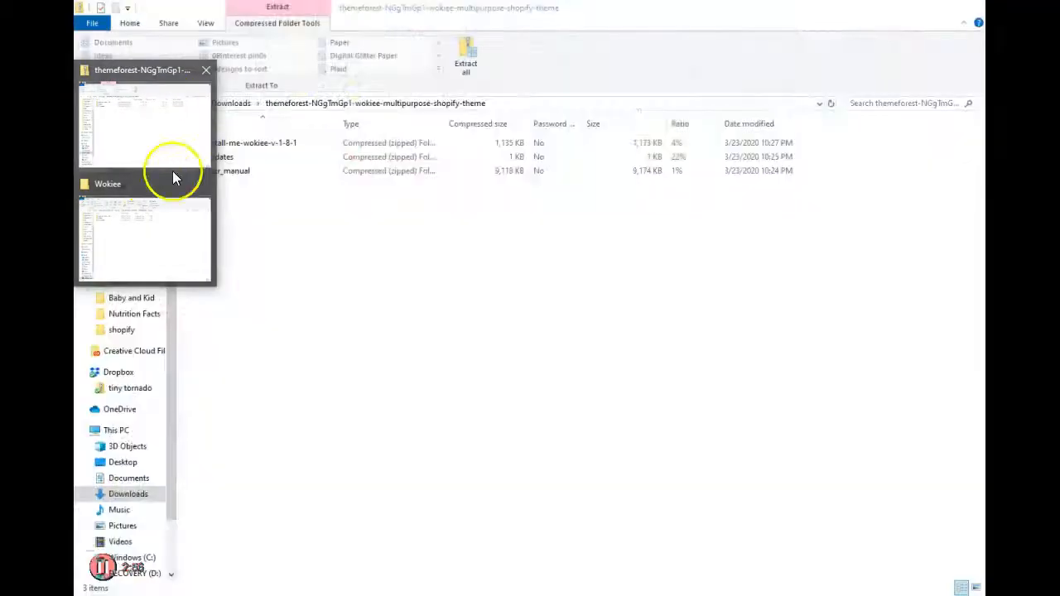
click(173, 204)
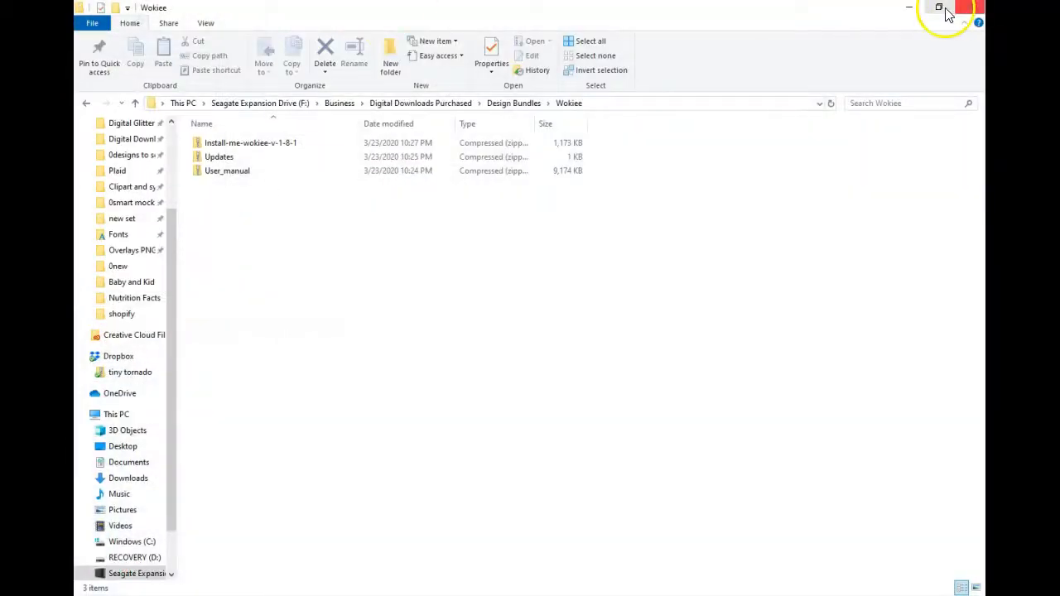
click(942, 8)
drag(529, 188, 916, 103)
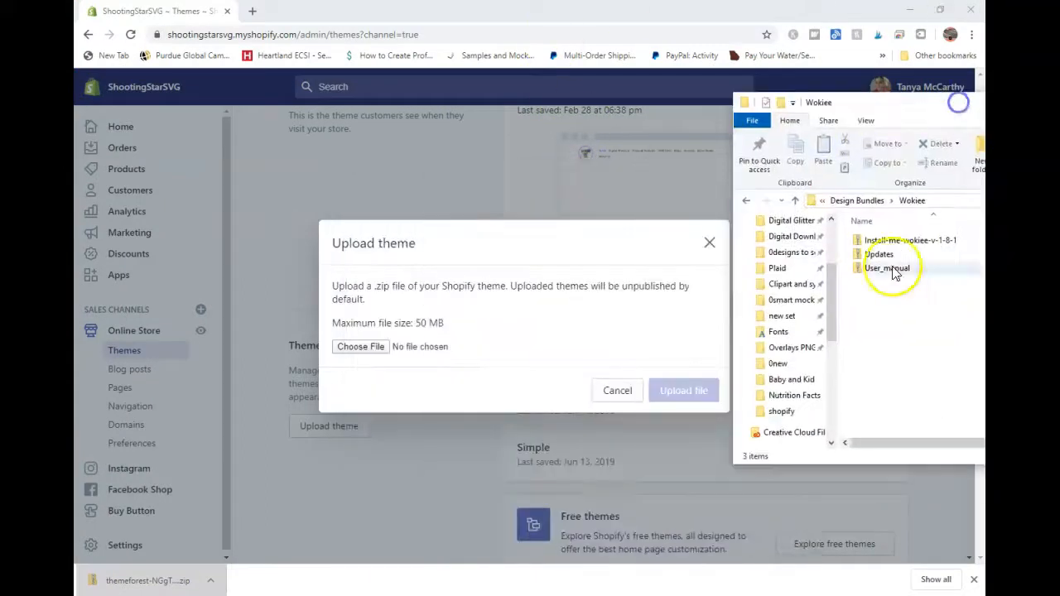
drag(893, 242, 507, 337)
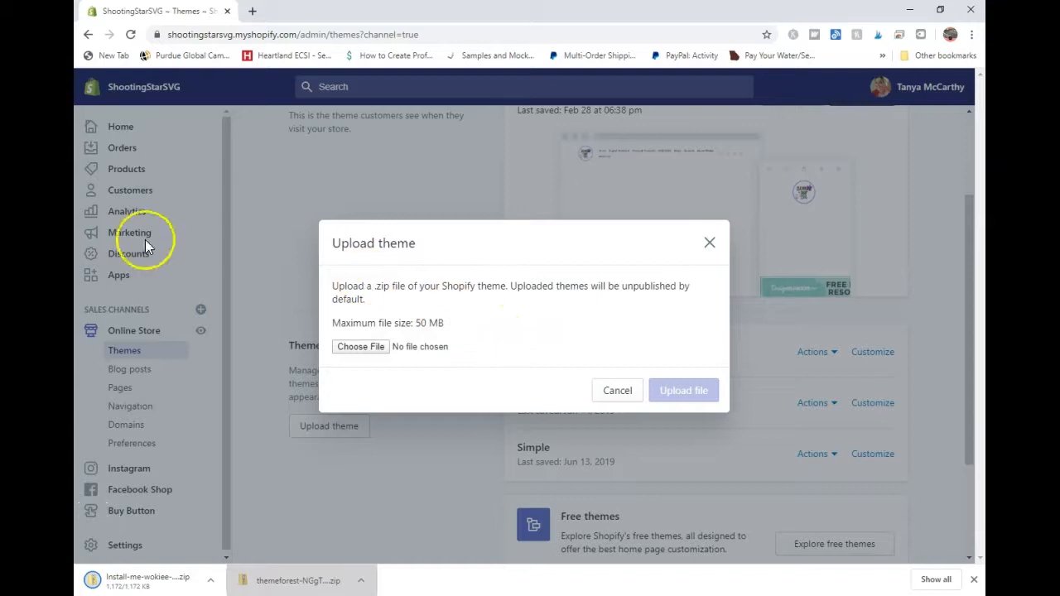
Choose a theme file to upload, browsing to the Wokiee folder under Business, Digital Downloads Purchased, Design Bundles, with folders sorted by date modified
click(384, 348)
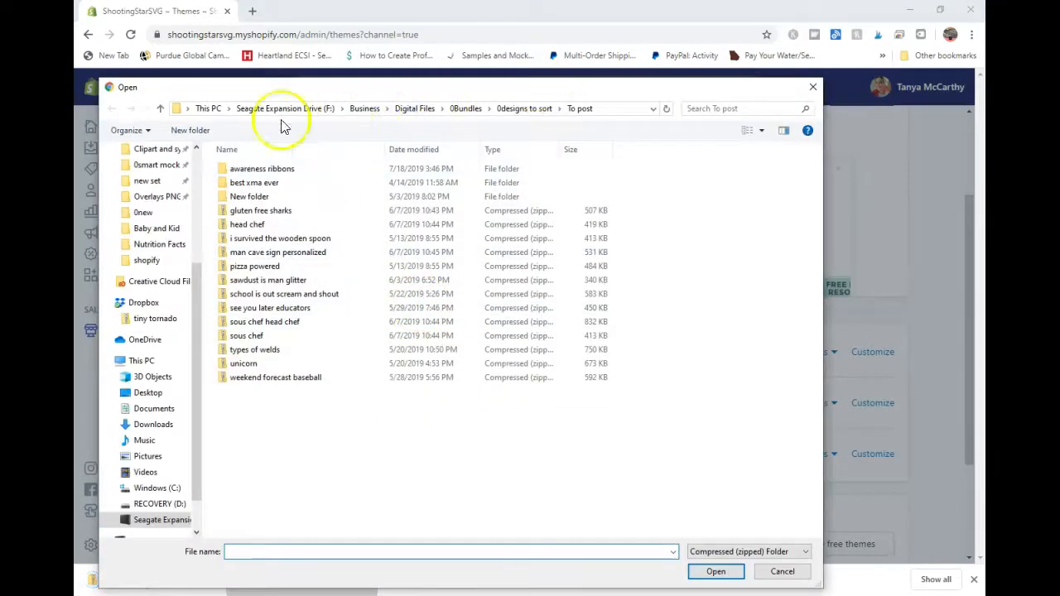
click(365, 109)
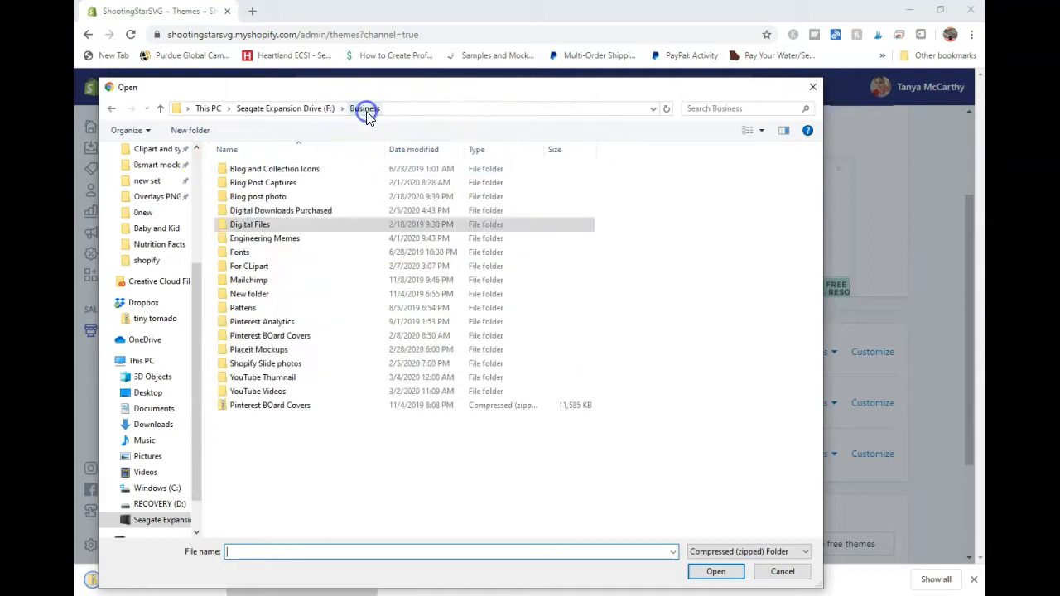
double_click(296, 211)
double_click(289, 183)
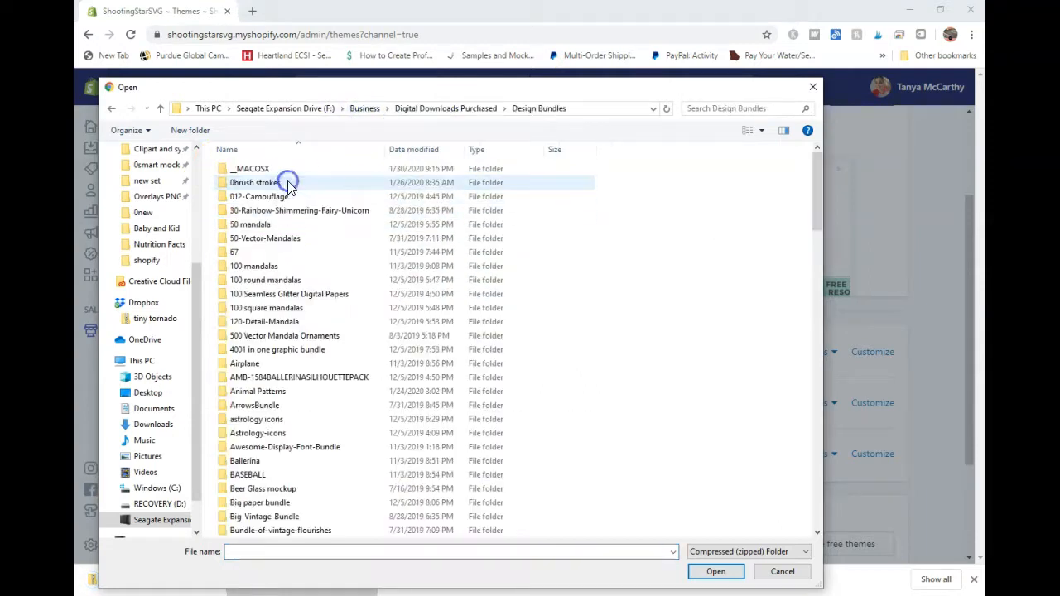
click(410, 146)
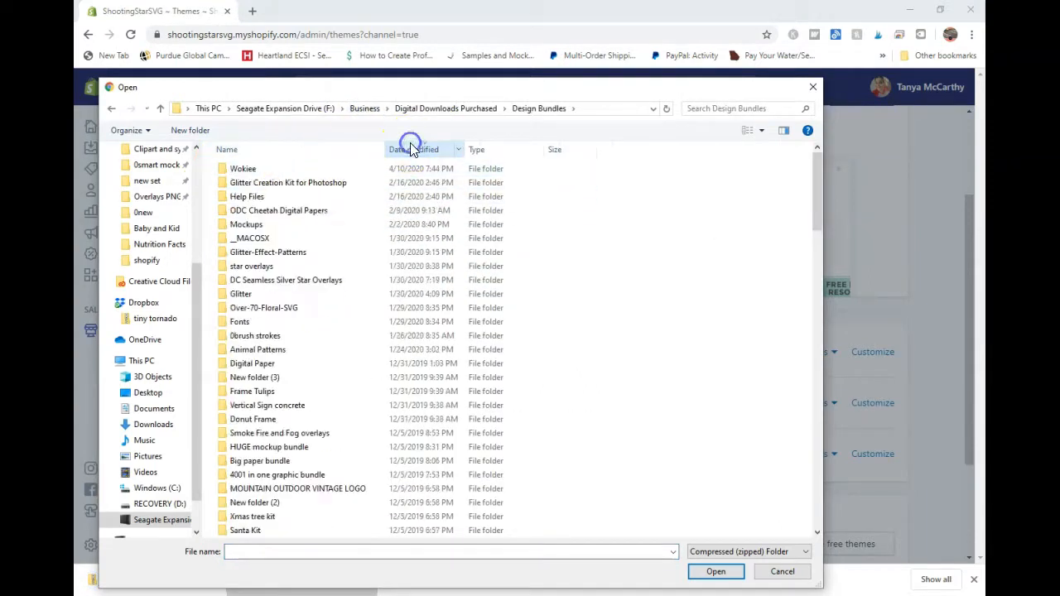
double_click(348, 170)
Select the Install-me-wokiee-v-1-8-1 zip file and upload it to the theme library
click(273, 169)
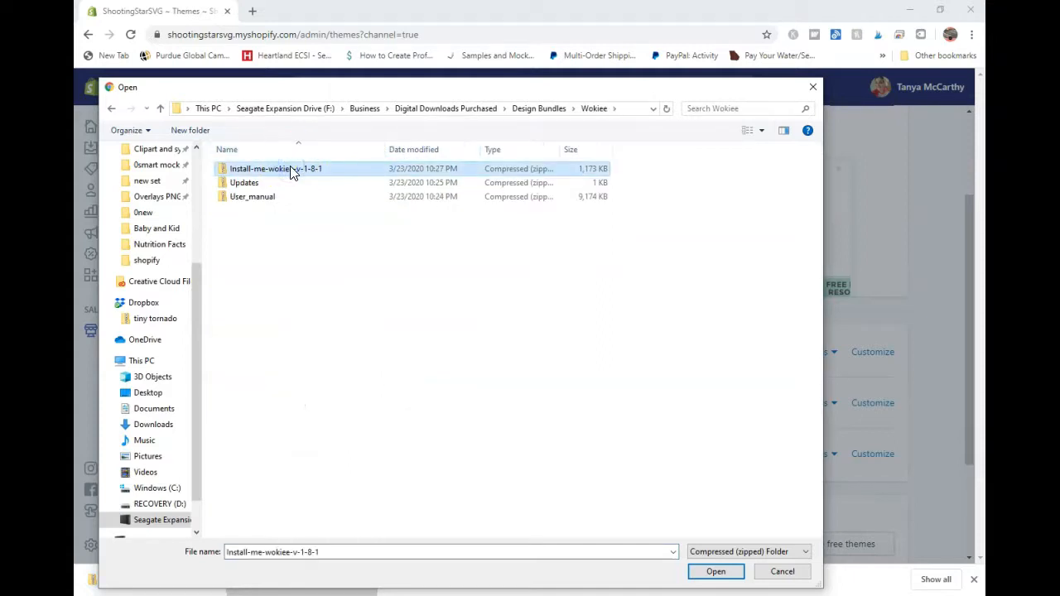
click(715, 571)
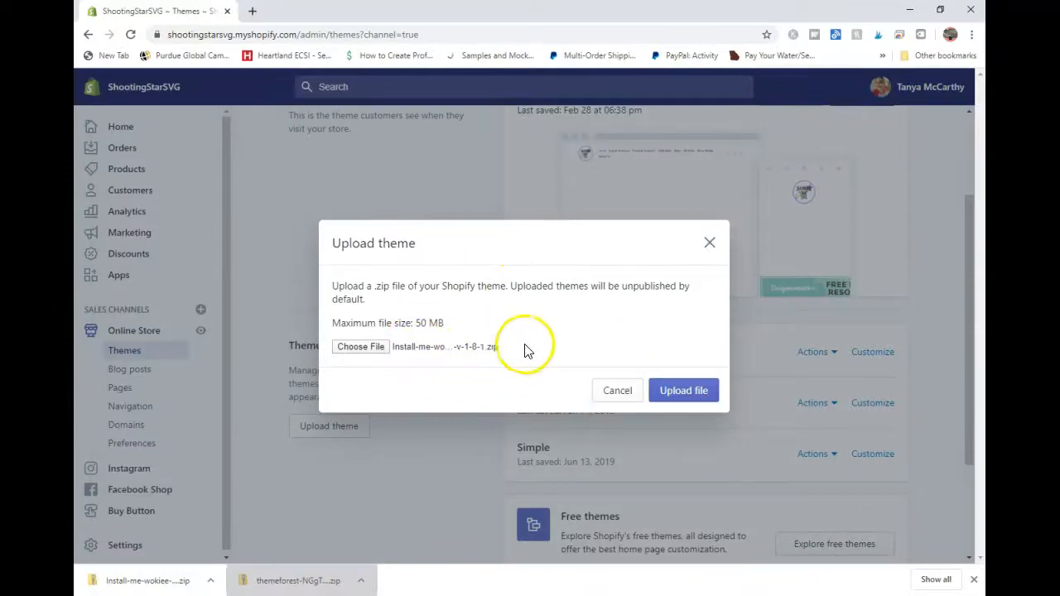
click(671, 396)
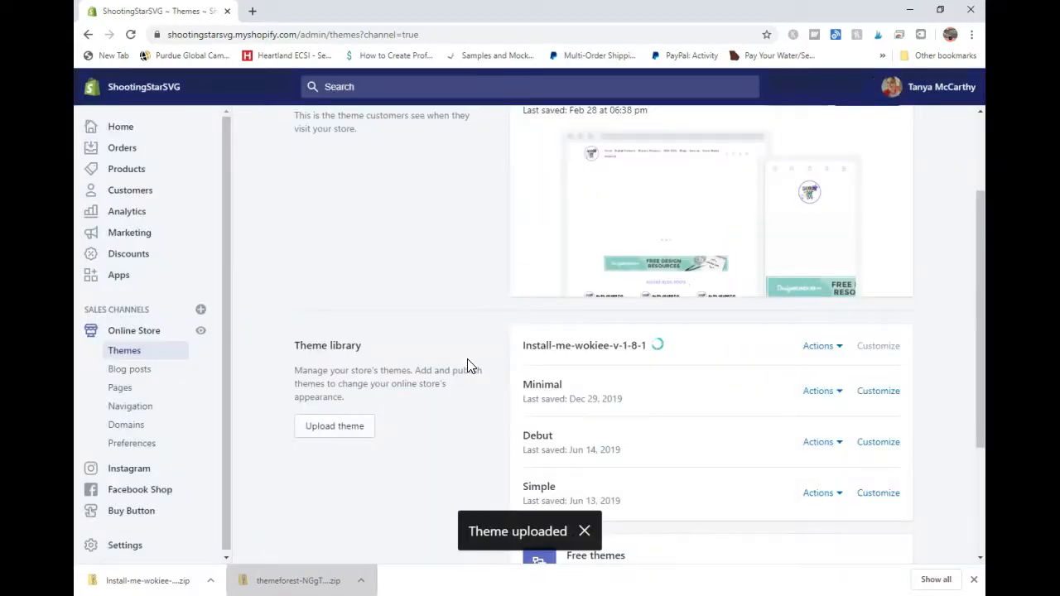
click(667, 346)
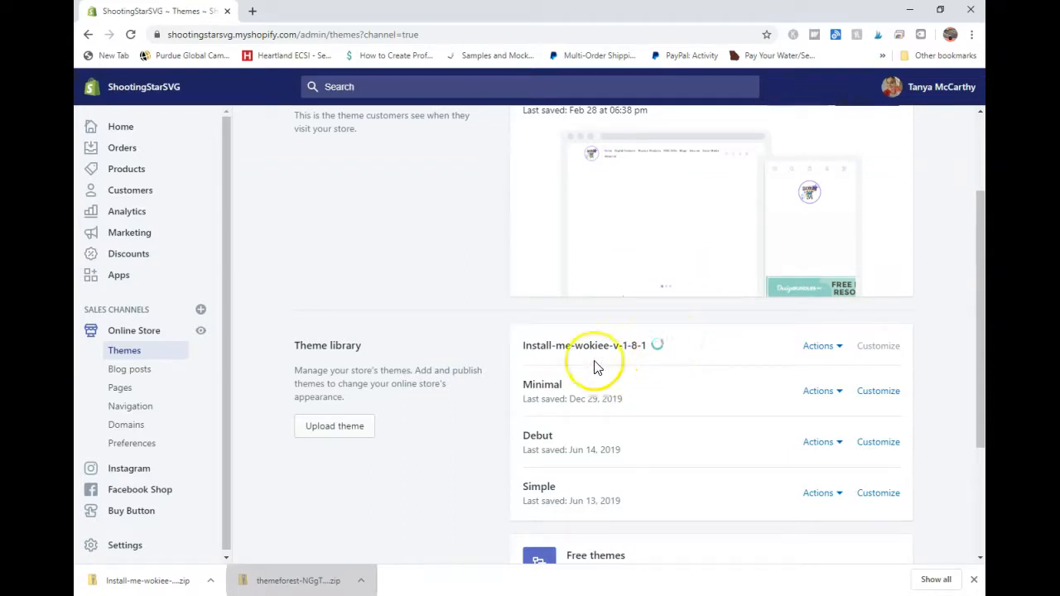
scroll(499, 389, up, 1)
scroll(500, 389, down, 1)
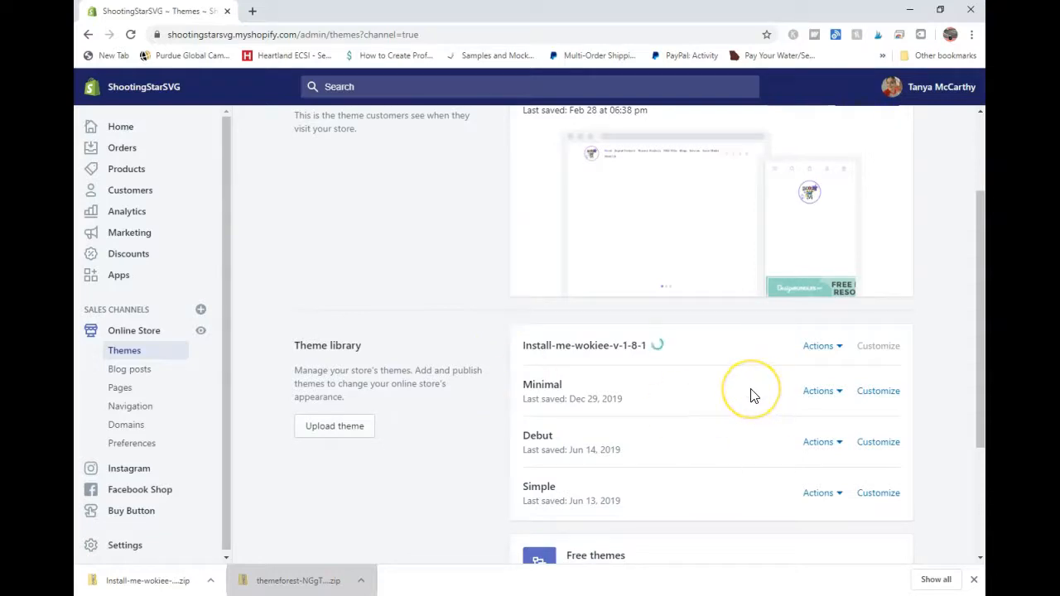
scroll(751, 395, up, 1)
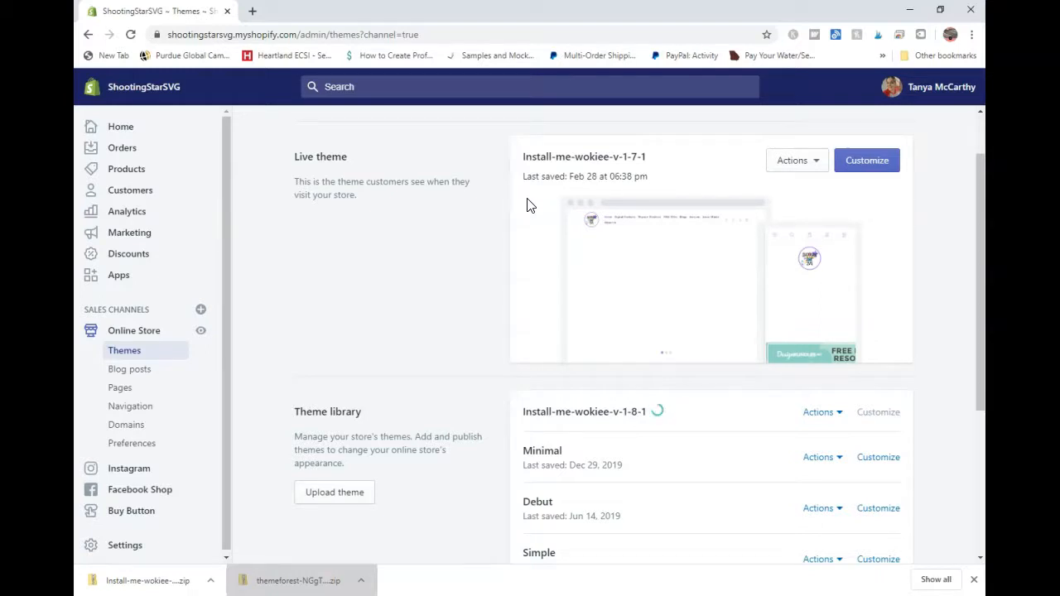
Open the shootingstarsvg.com storefront in a new browser tab and view the submenus of its main navigation
click(253, 10)
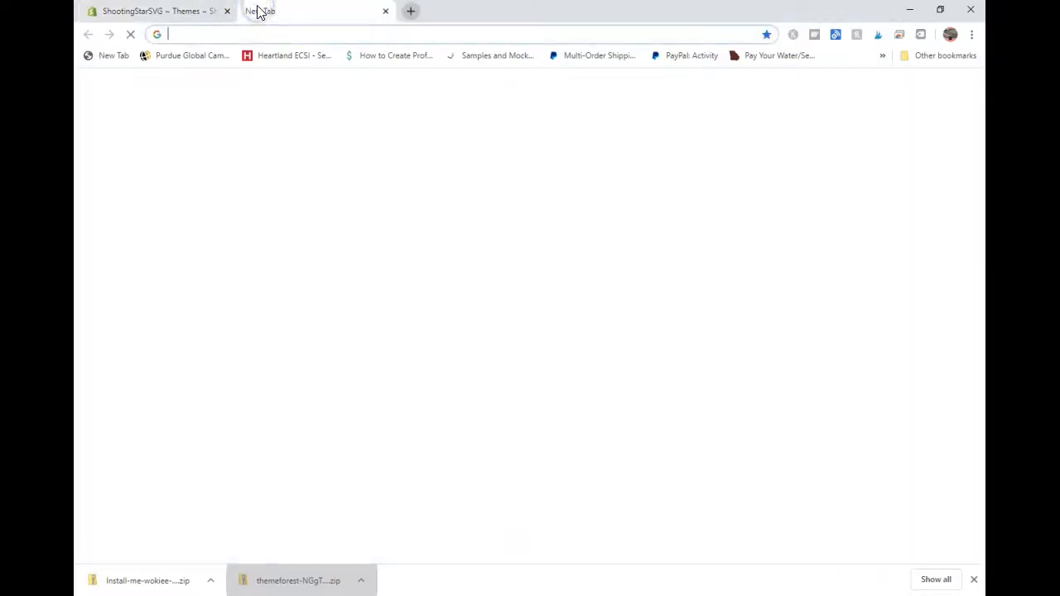
text(shoot)
key(Return)
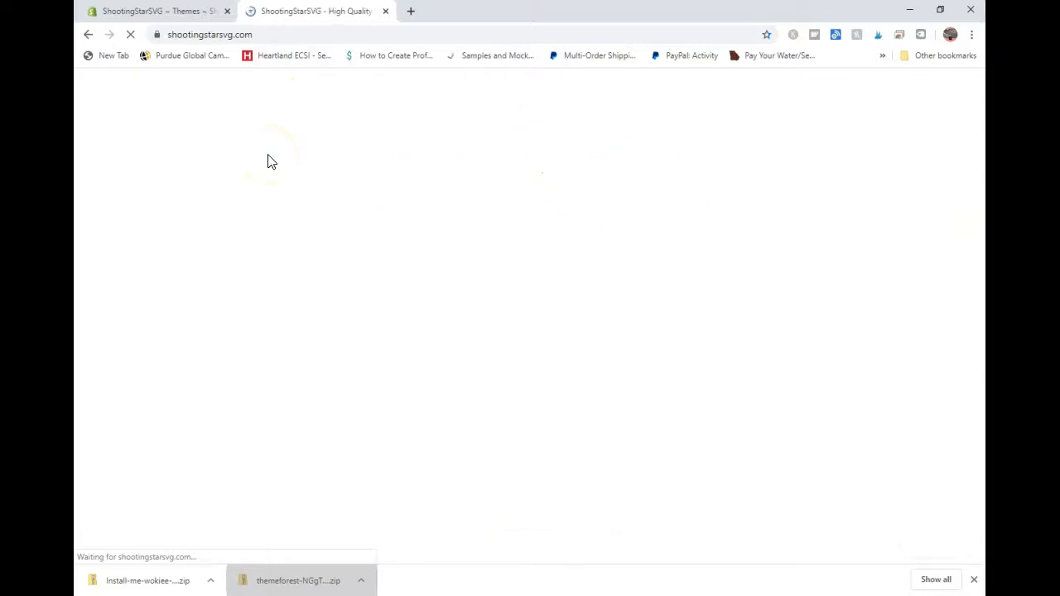
click(271, 269)
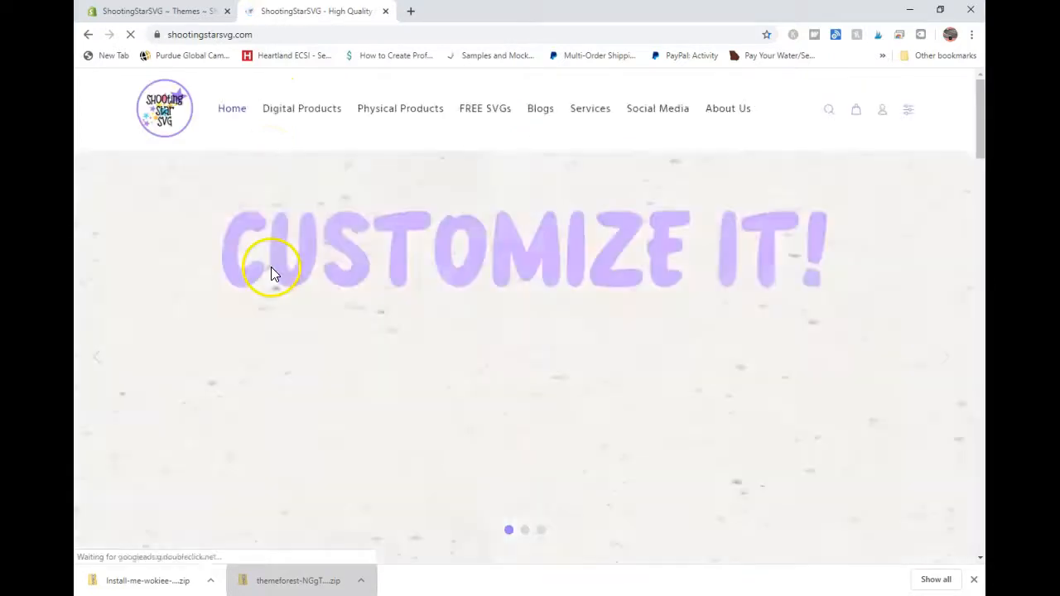
mouse_move(296, 116)
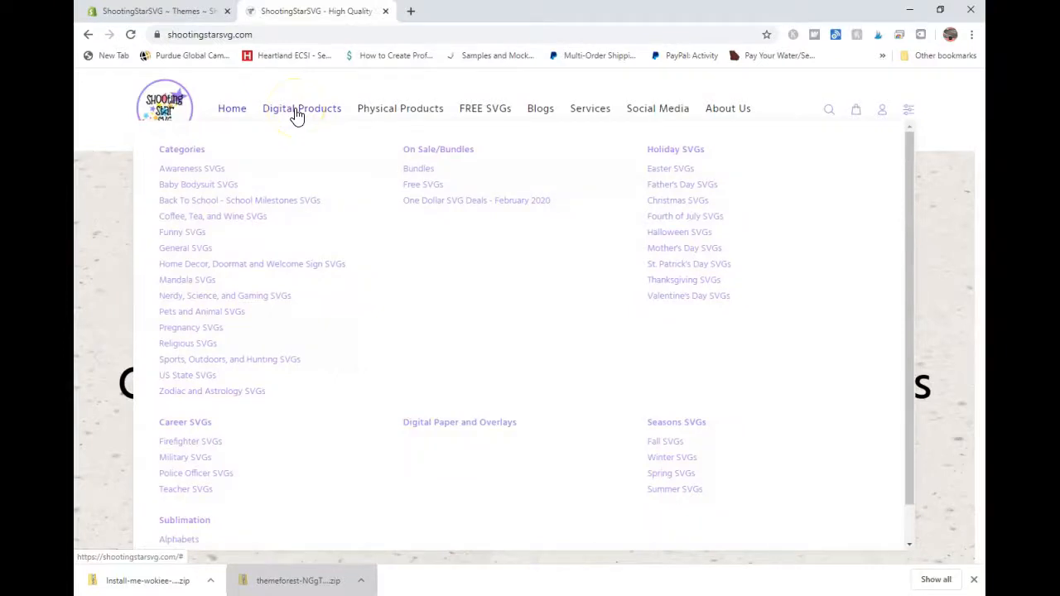
mouse_move(383, 111)
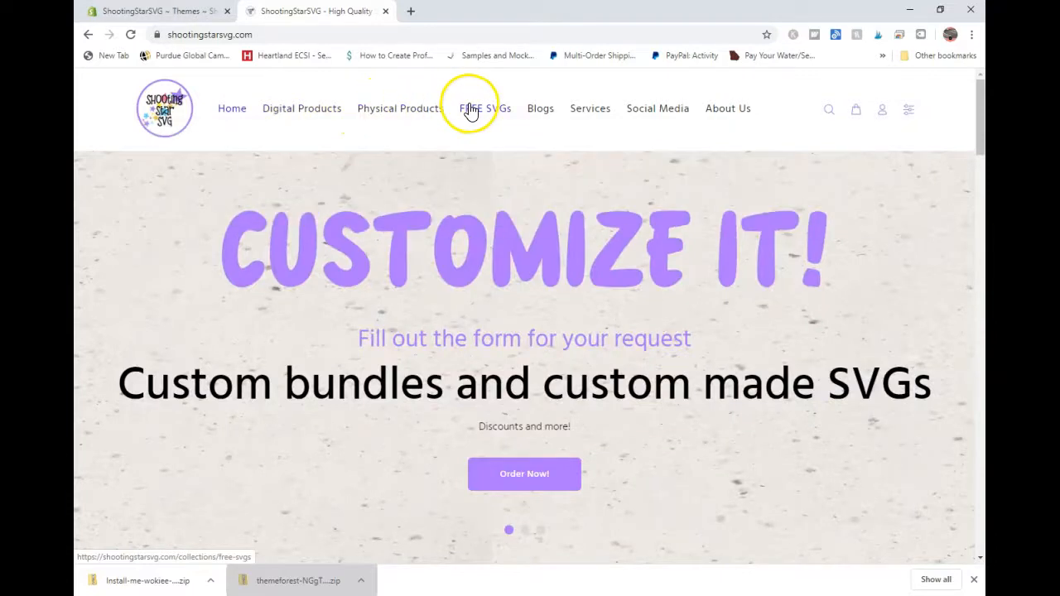
mouse_move(539, 123)
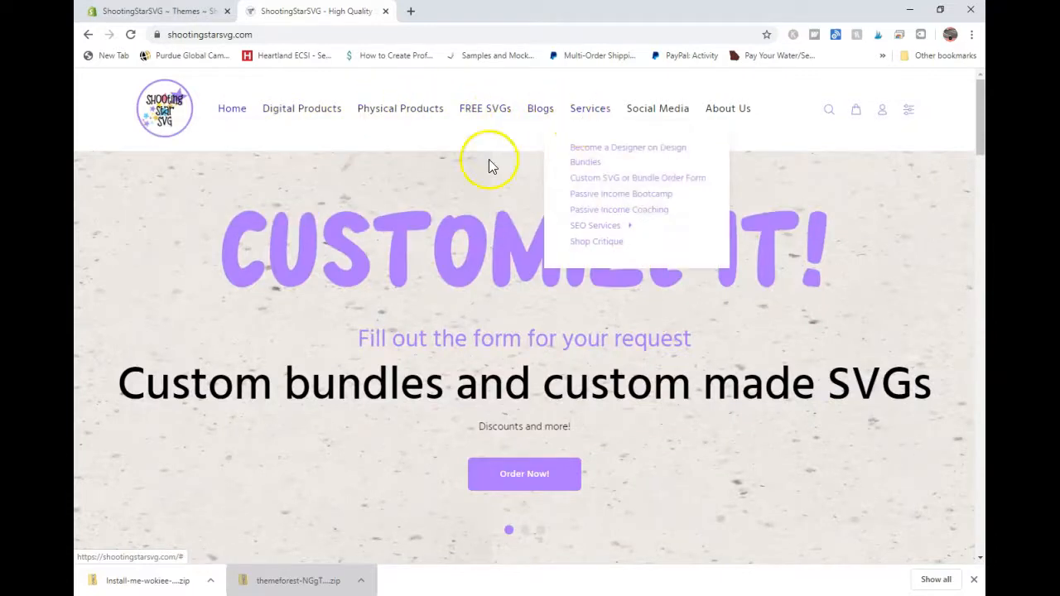
Examine the storefront home page's blog posts, product collections, community links and footer in the live Wokiee theme
scroll(408, 237, down, 3)
scroll(409, 238, down, 3)
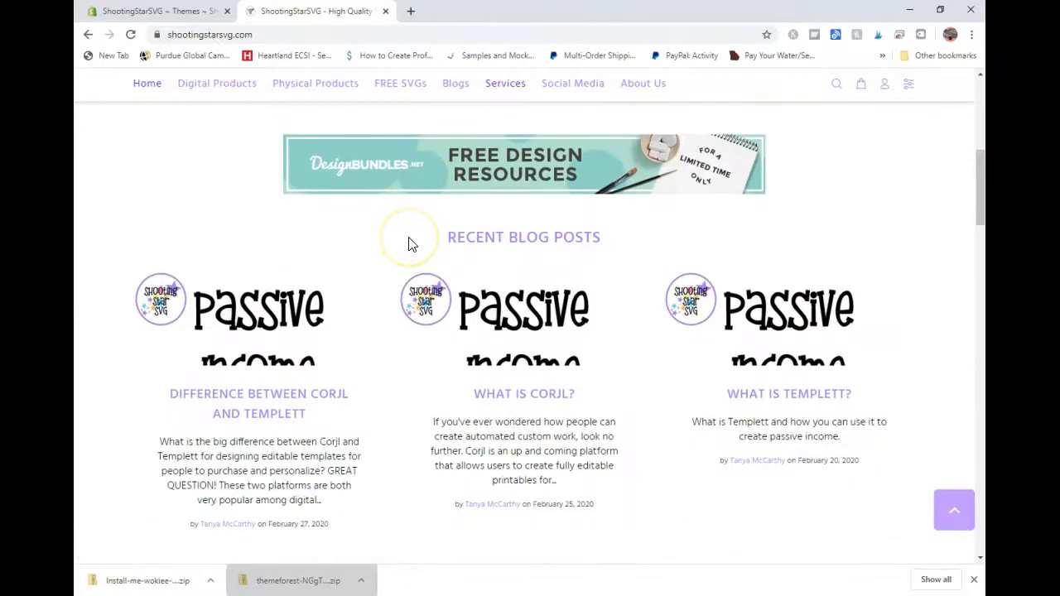
scroll(408, 244, down, 10)
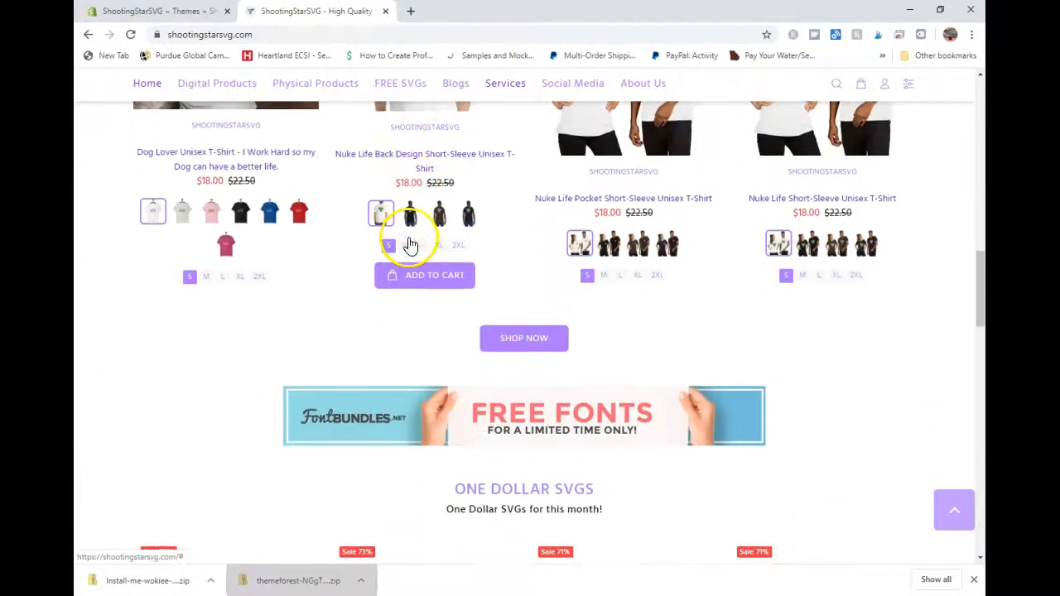
scroll(421, 237, up, 1)
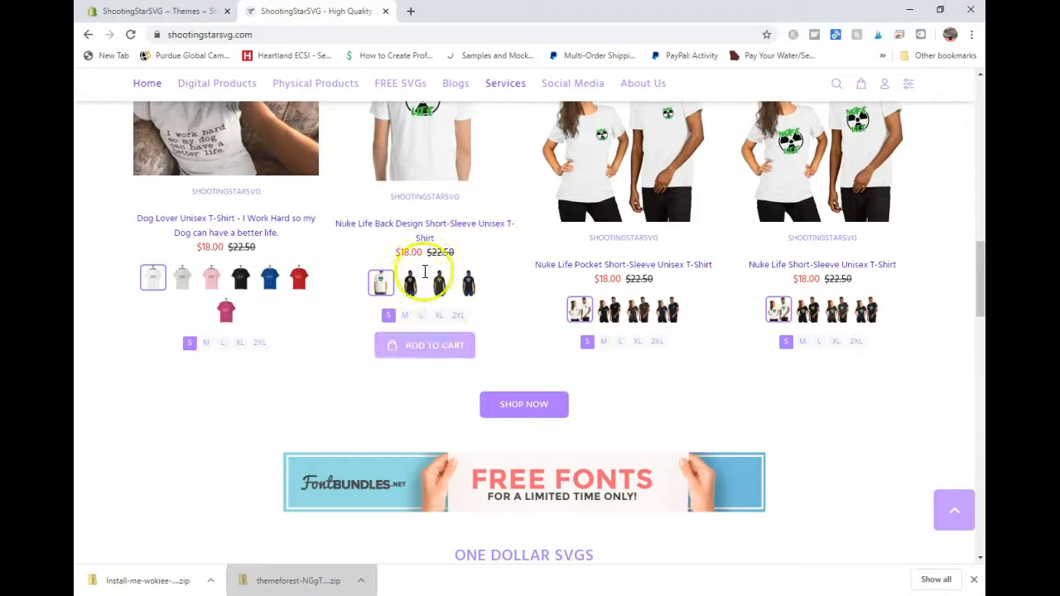
scroll(456, 303, up, 3)
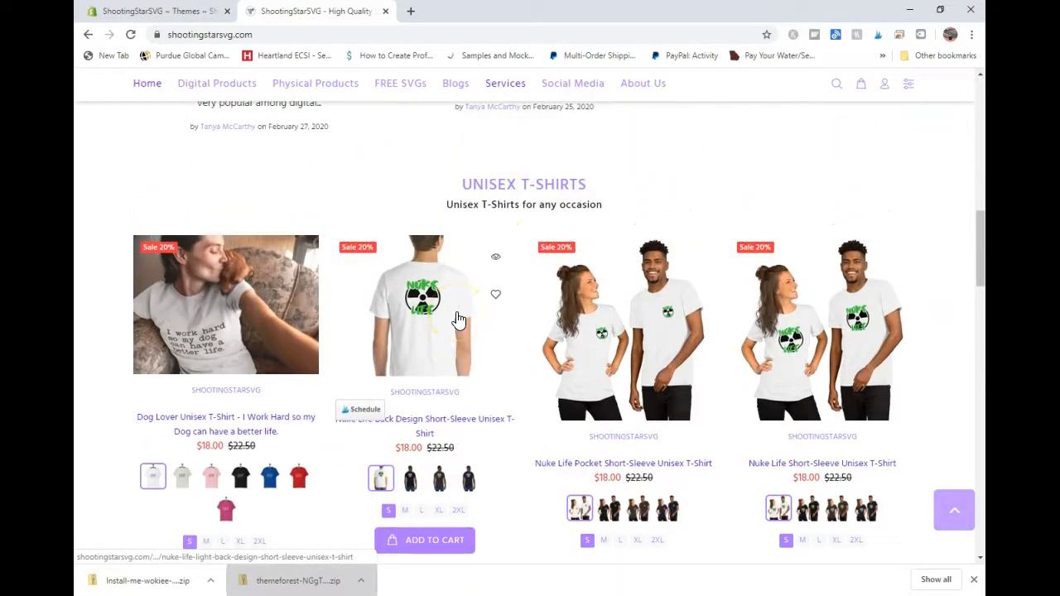
scroll(458, 319, down, 10)
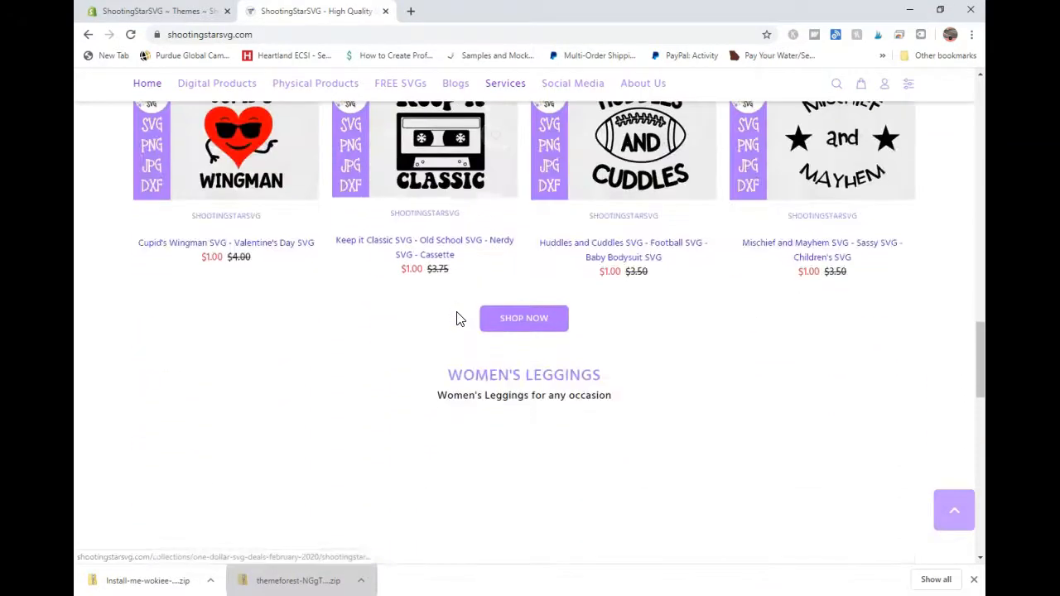
scroll(458, 320, down, 9)
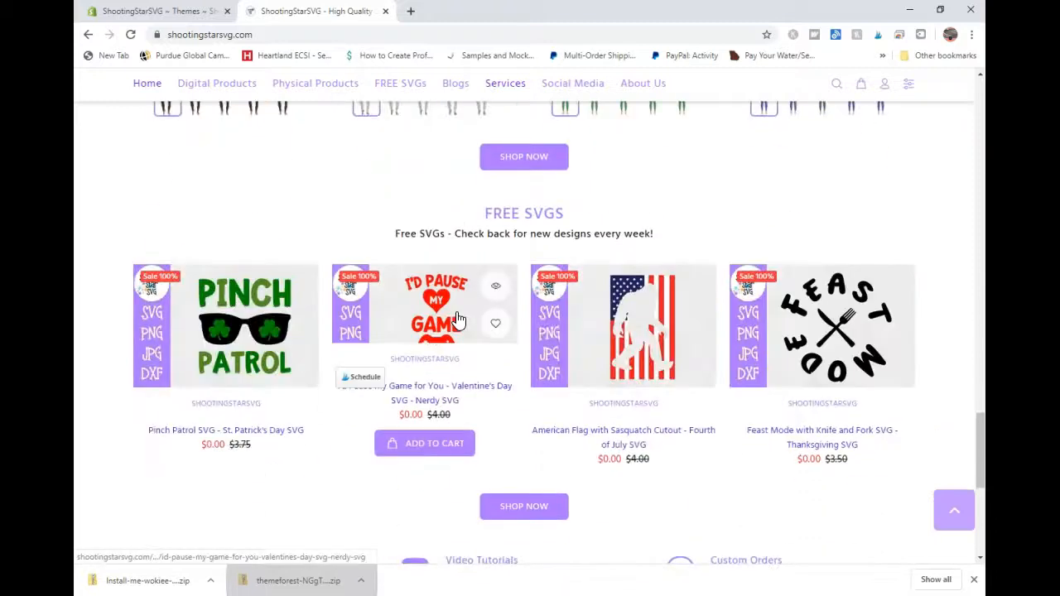
scroll(458, 319, down, 4)
scroll(458, 320, down, 2)
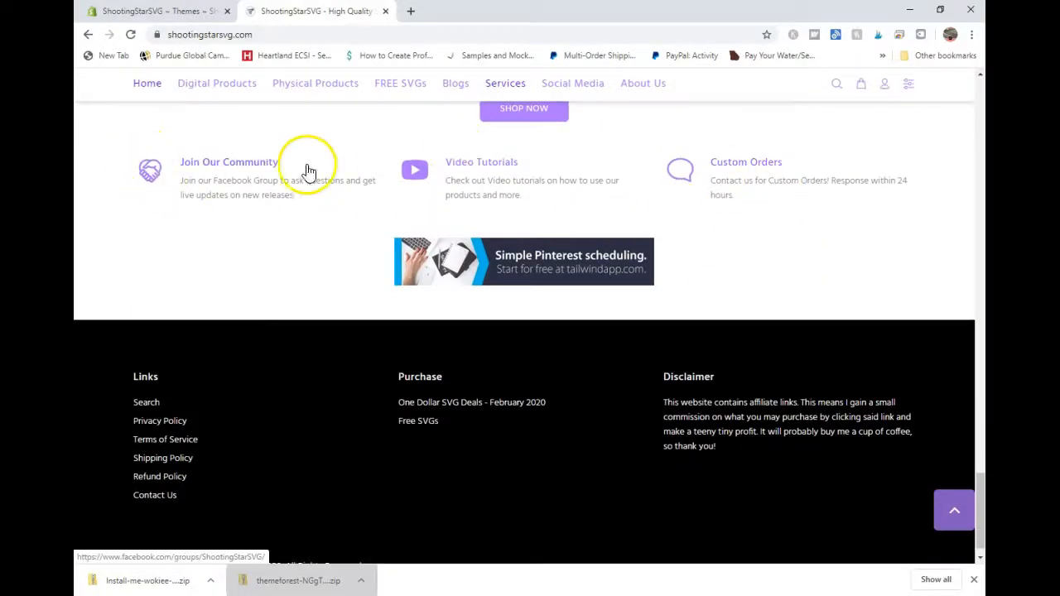
scroll(356, 225, down, 1)
scroll(337, 285, up, 20)
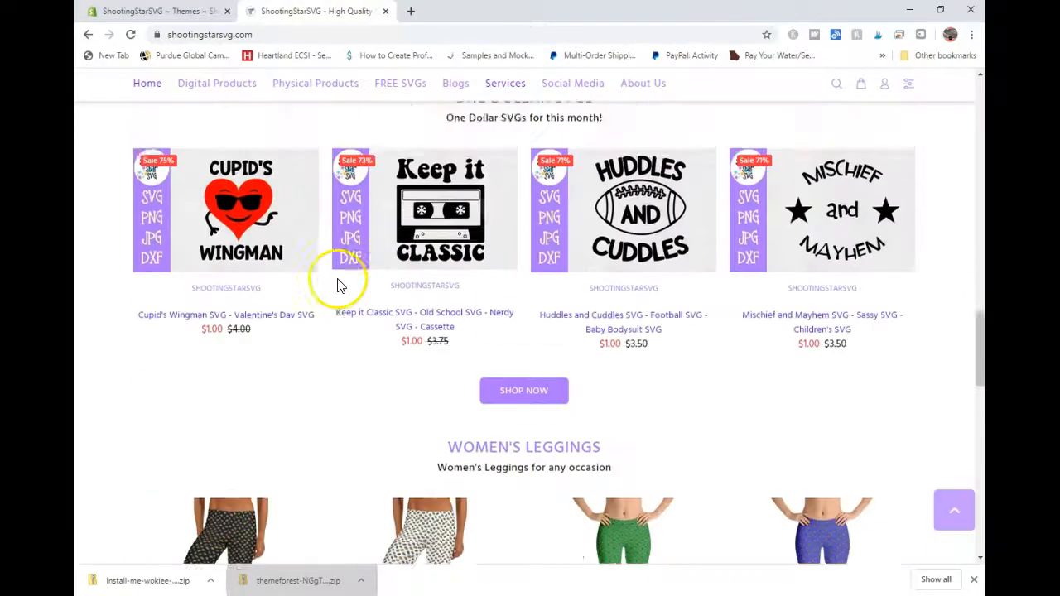
scroll(337, 285, up, 9)
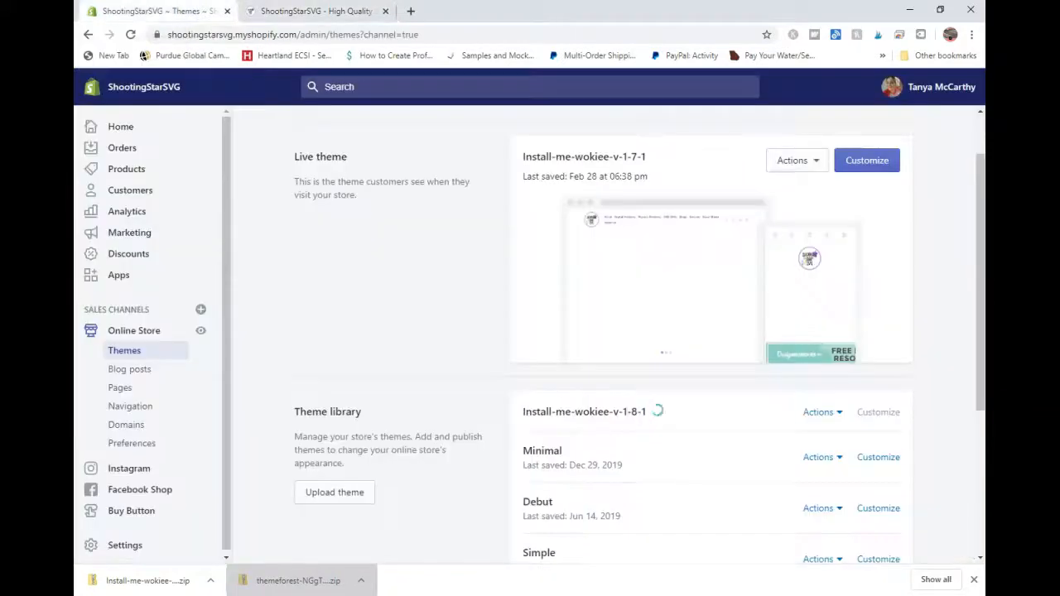
Return to the store's Themes page and open Install-me-wokiee-v-1-8-1 from the theme library for customization
click(158, 11)
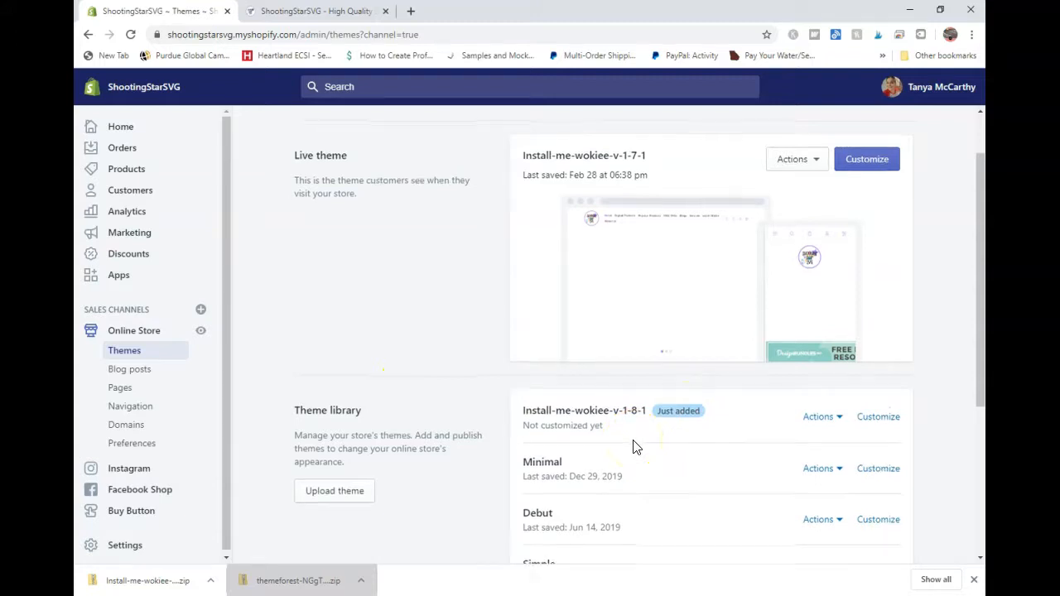
scroll(635, 446, down, 1)
scroll(635, 425, up, 1)
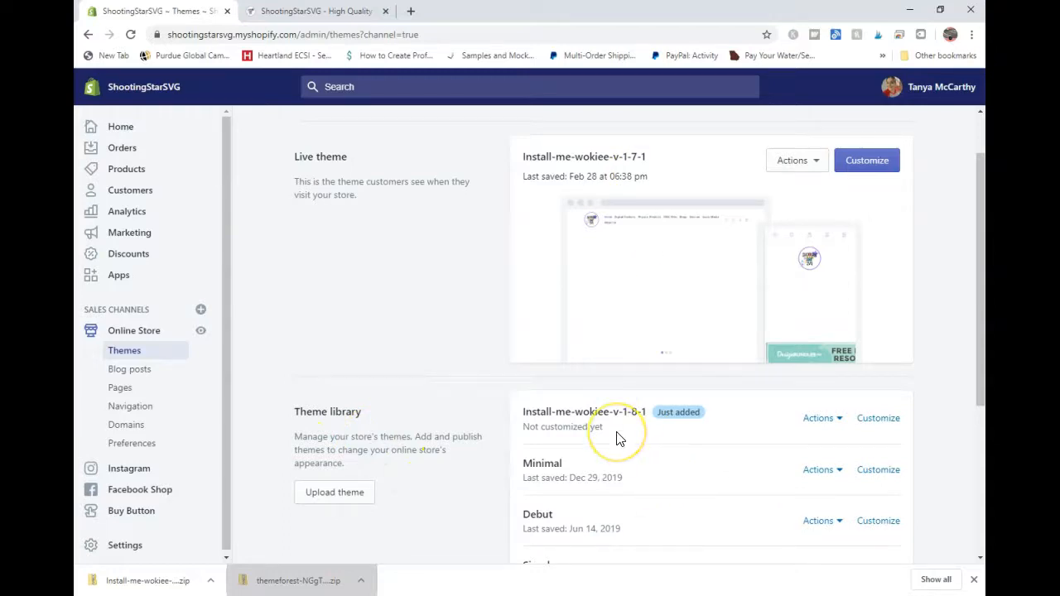
click(893, 421)
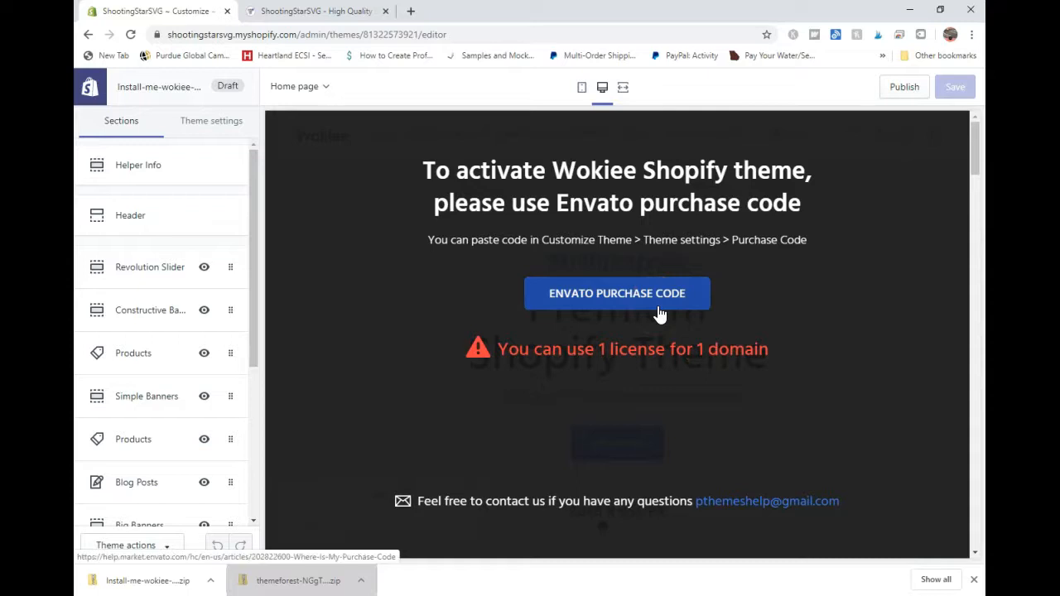
Check the ThemeForest downloads page for the Wokiee license certificate and purchase code options, and return to the theme editor
key(alt+Tab)
key(alt+Tab)
click(59, 205)
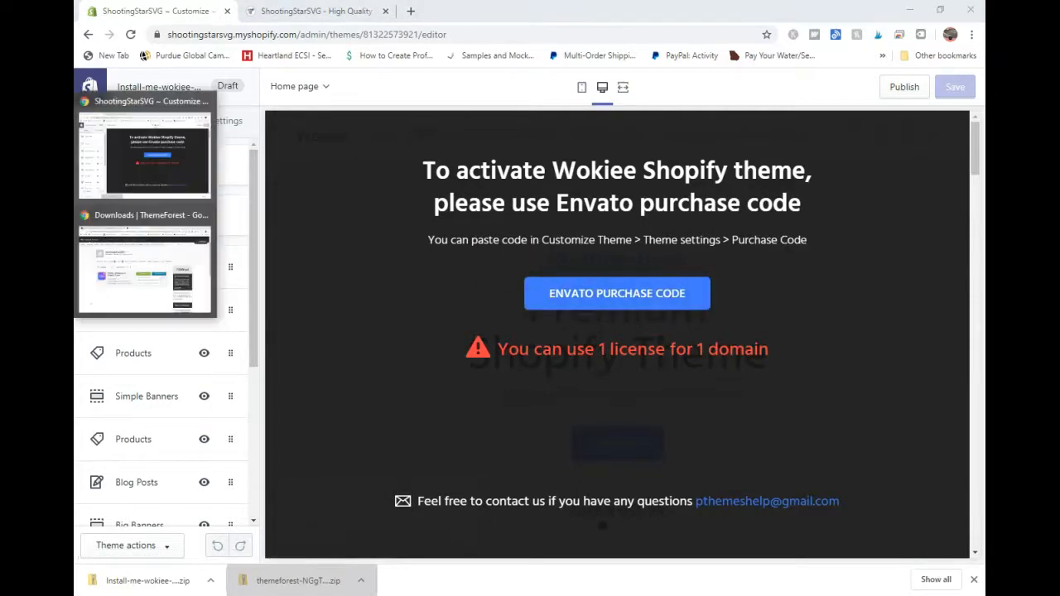
click(184, 239)
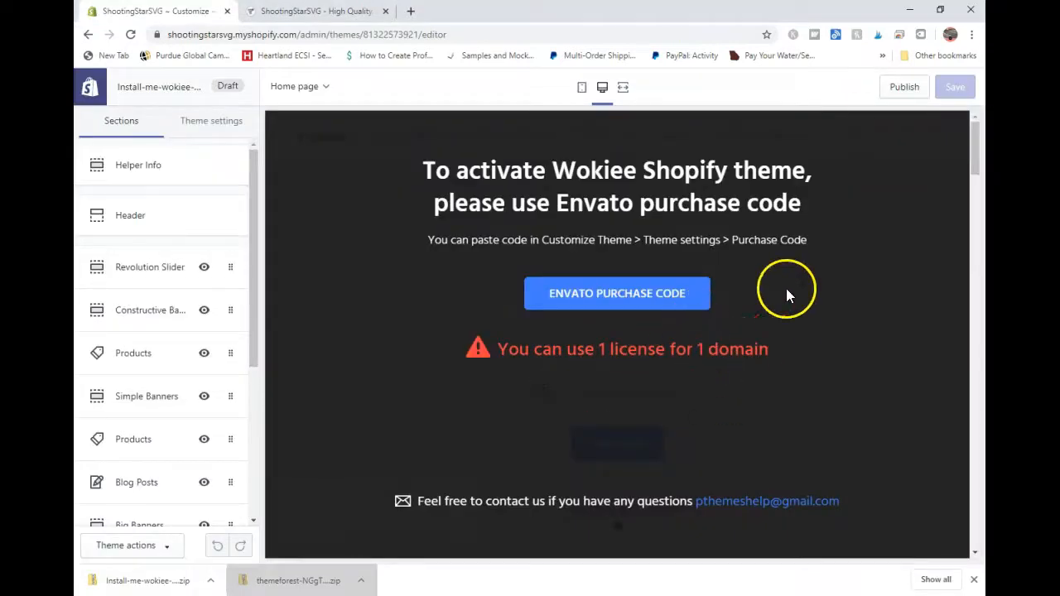
click(546, 335)
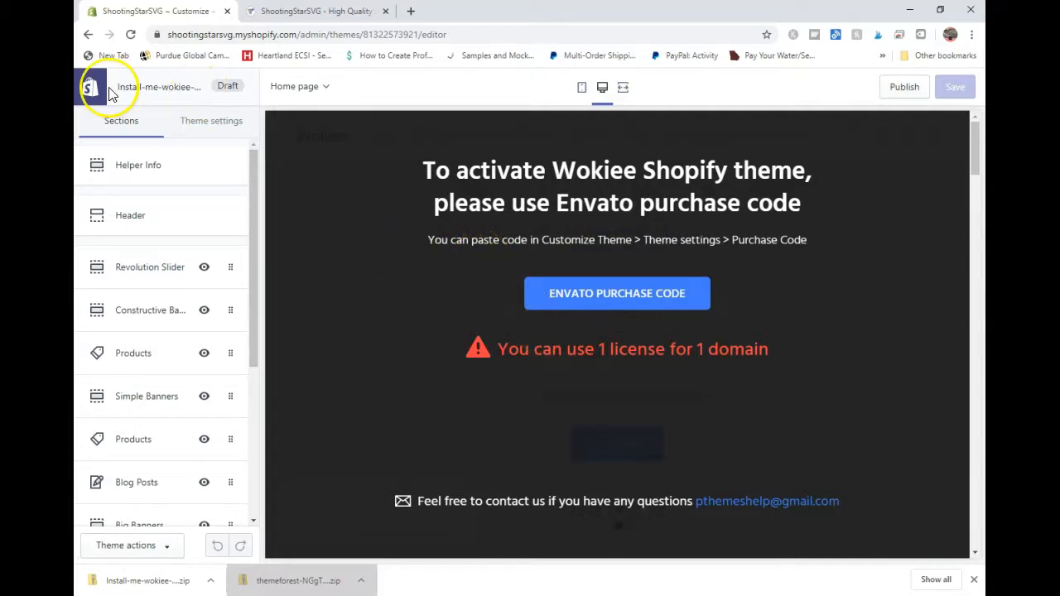
Leave the theme editor and remove Install-me-wokiee-v-1-8-1 from the theme library
click(86, 35)
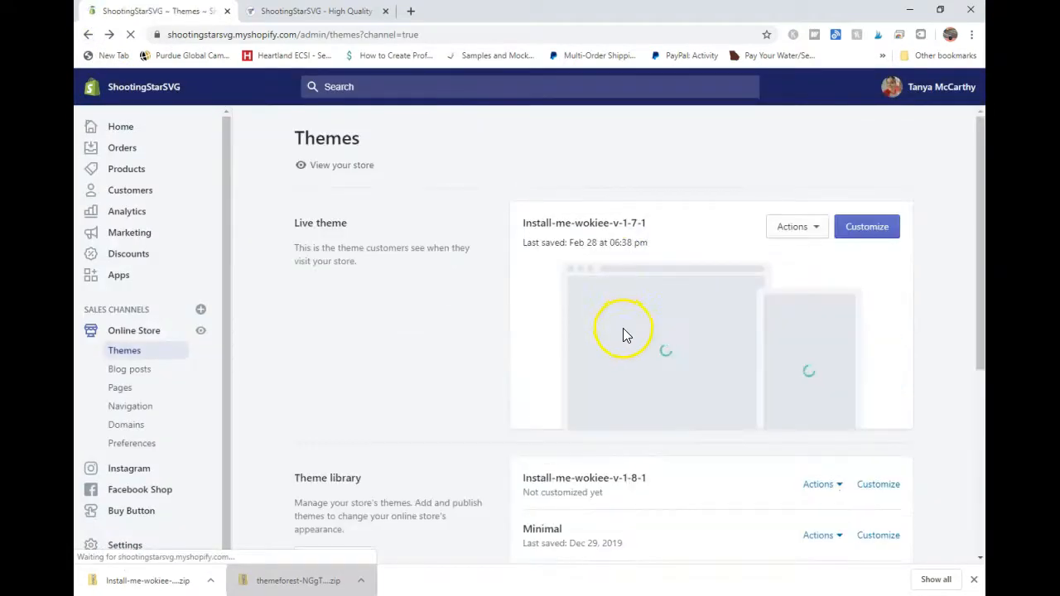
scroll(654, 339, down, 1)
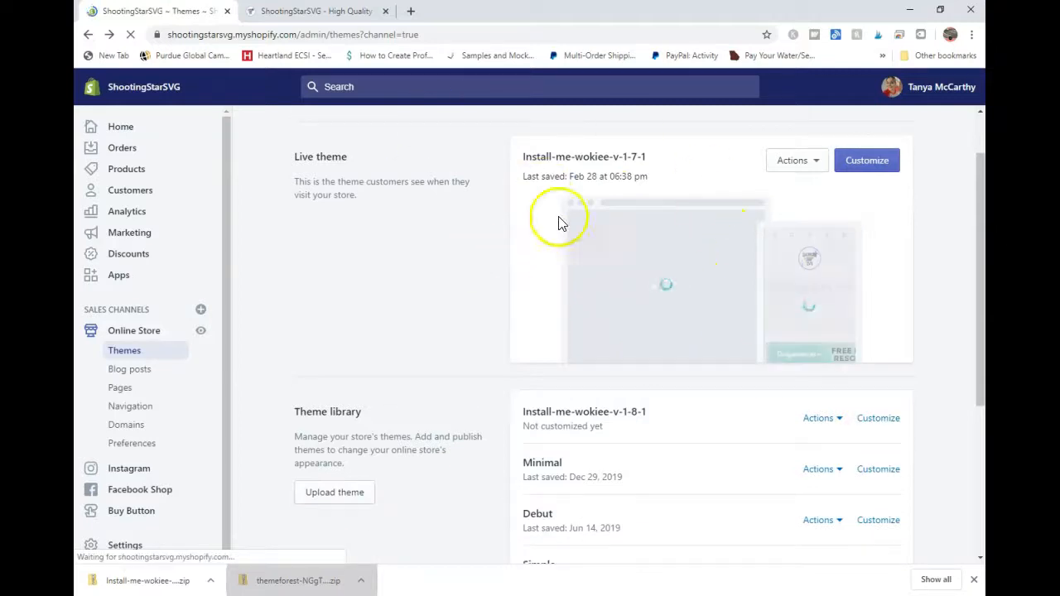
click(837, 420)
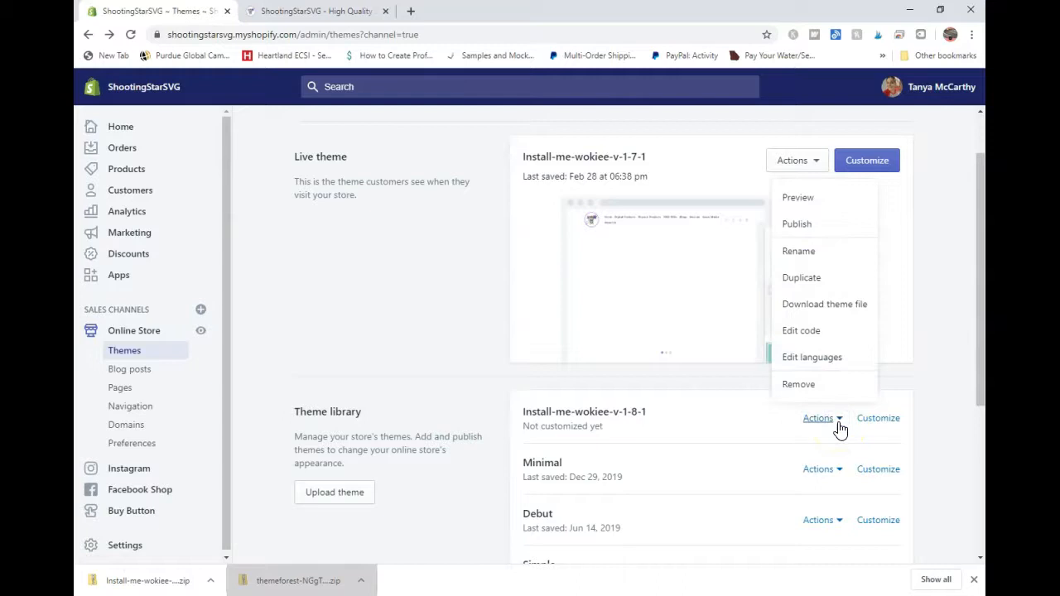
click(813, 384)
click(689, 366)
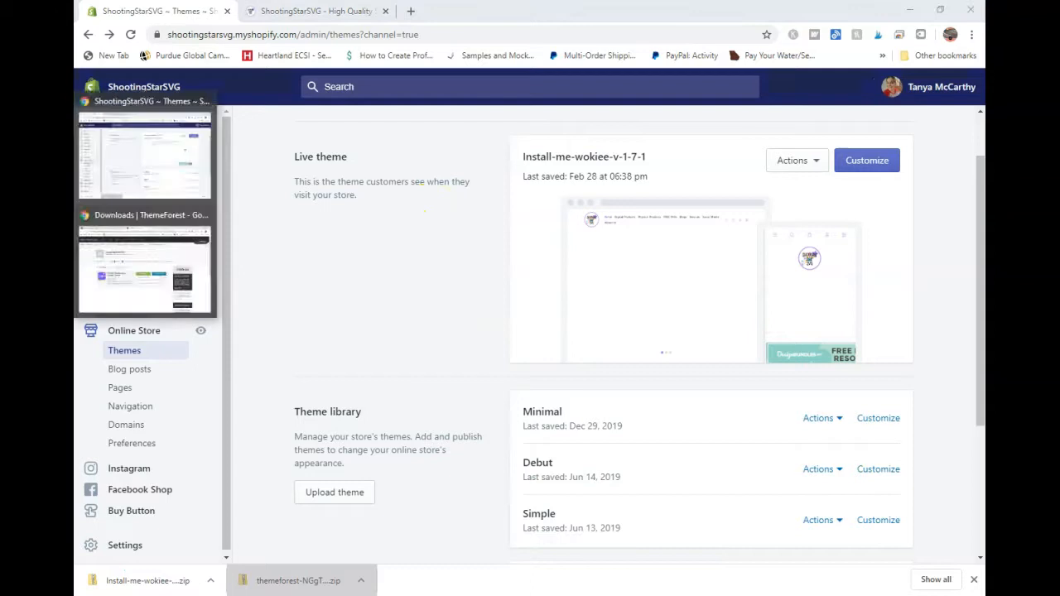
Switch to the ThemeForest window and review the Wokiee - Multipurpose Shopify Theme item page with its license and support details
click(146, 210)
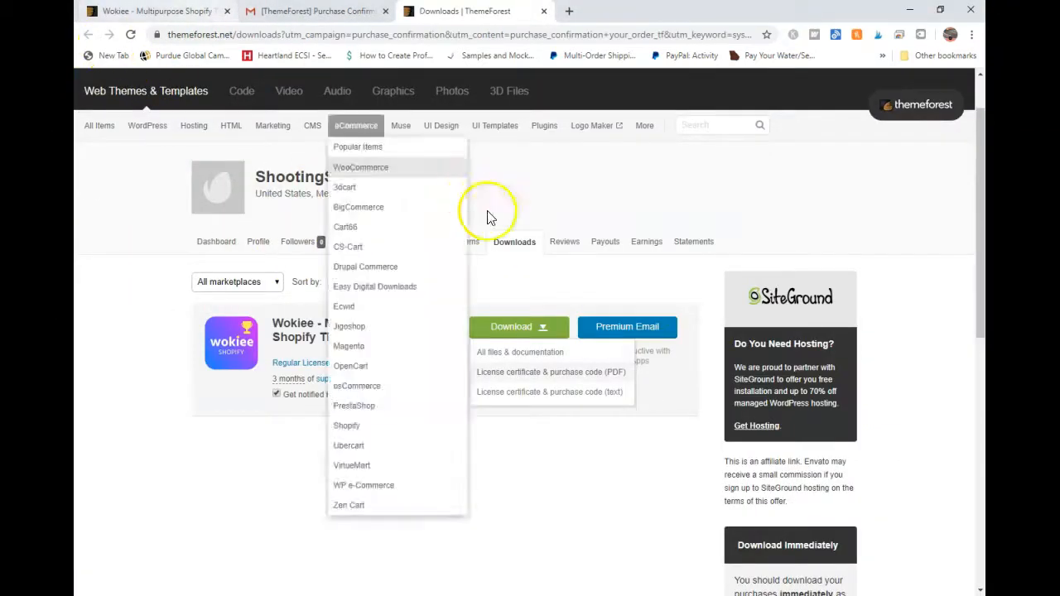
click(167, 15)
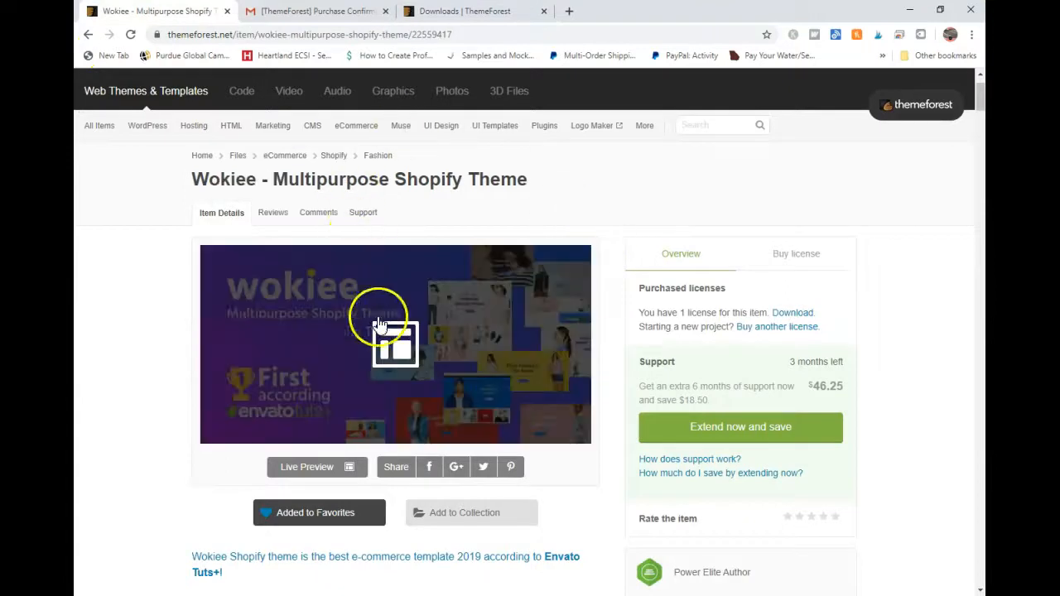
scroll(212, 331, down, 1)
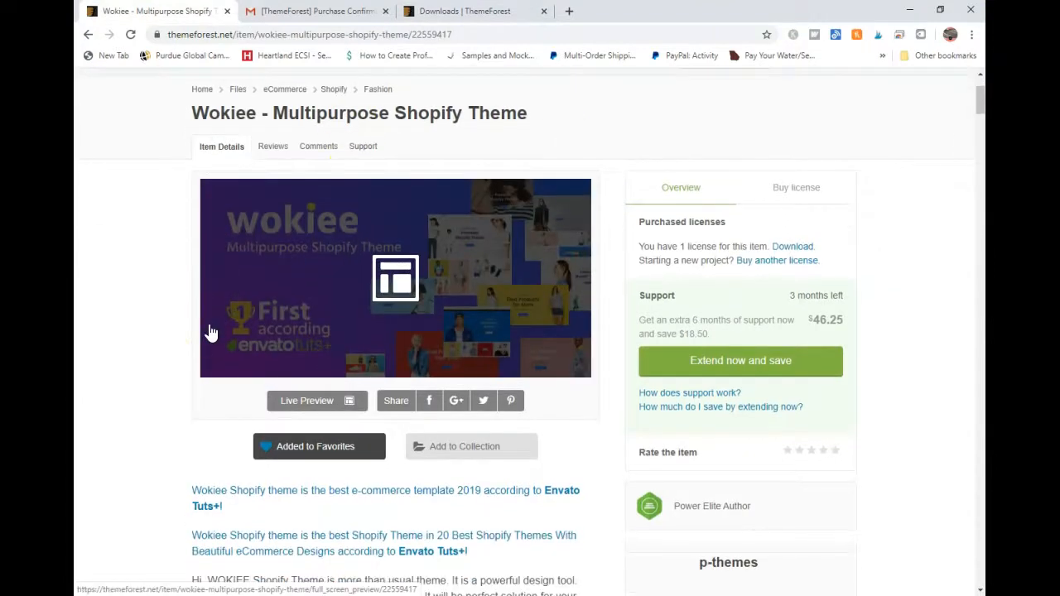
scroll(212, 331, down, 2)
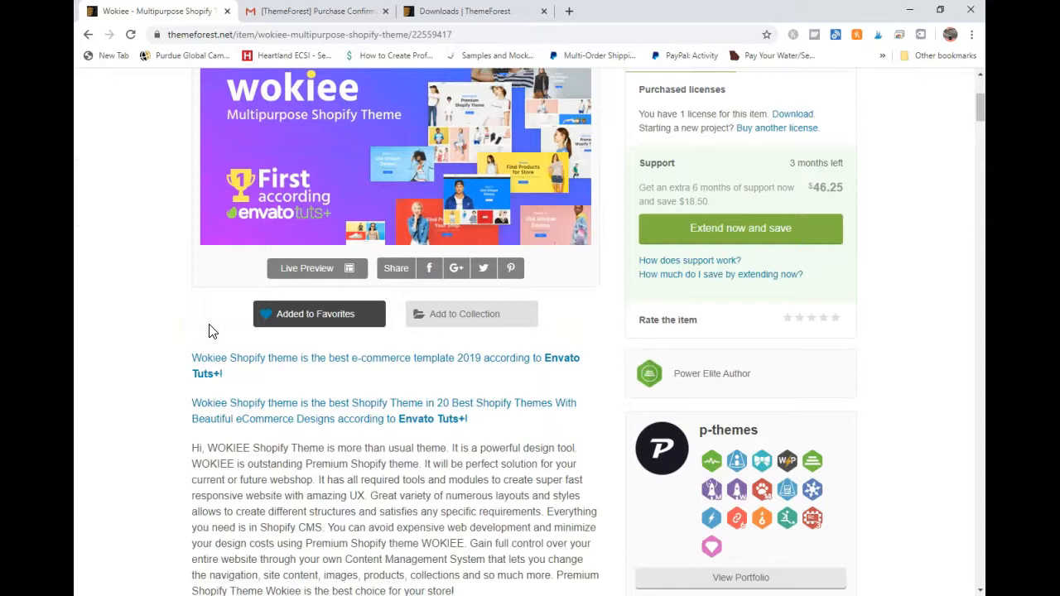
scroll(209, 331, up, 1)
click(178, 309)
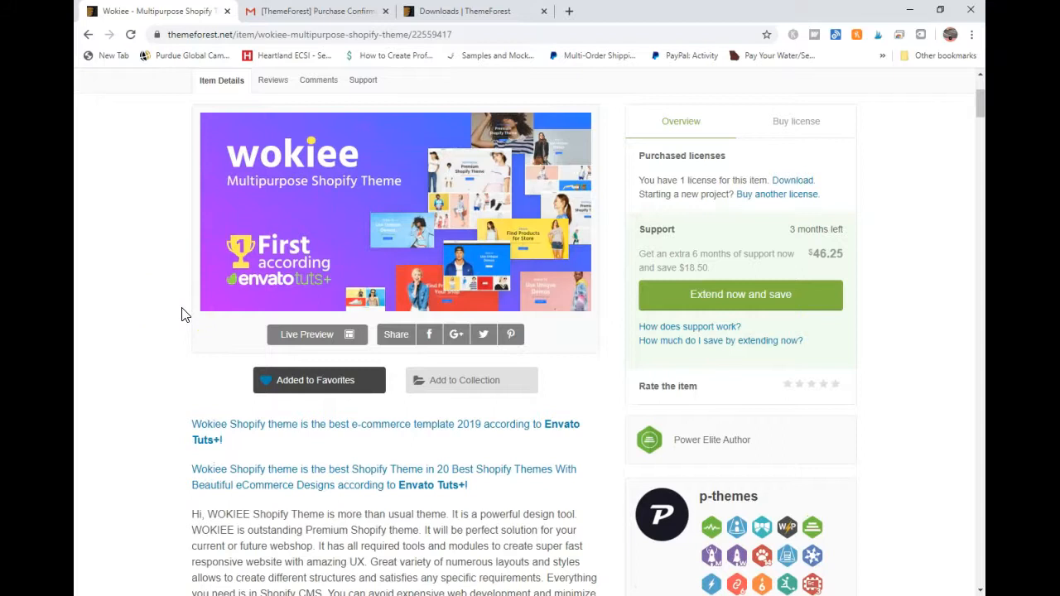
scroll(184, 314, up, 1)
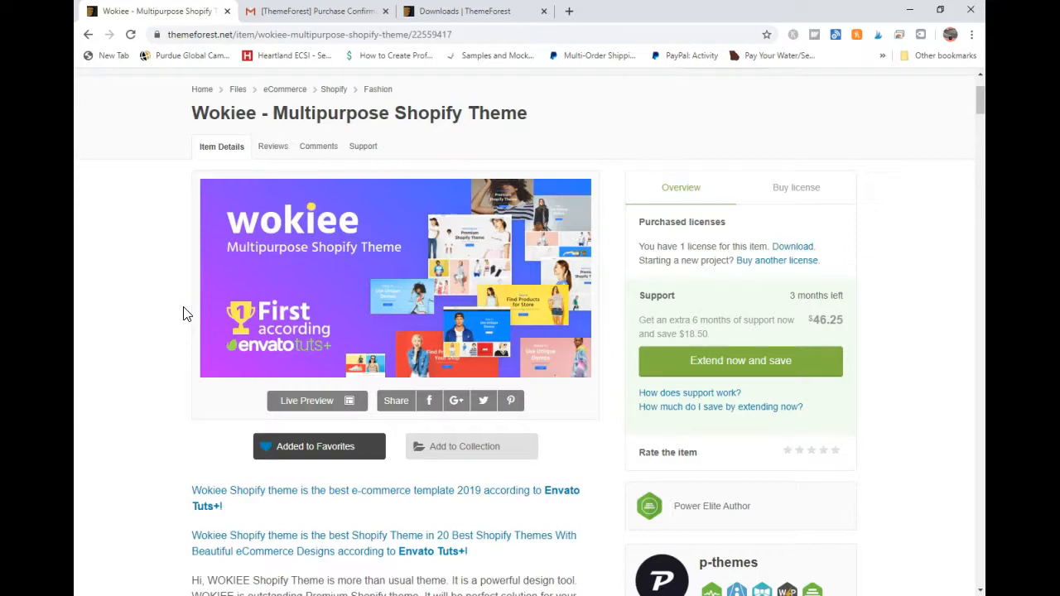
scroll(185, 314, down, 2)
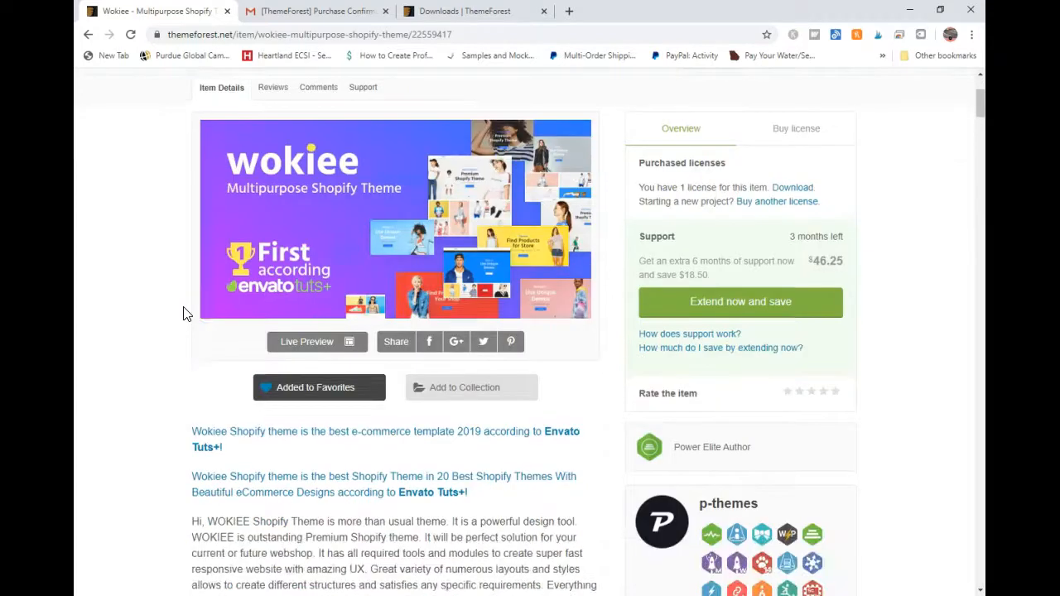
scroll(183, 313, up, 1)
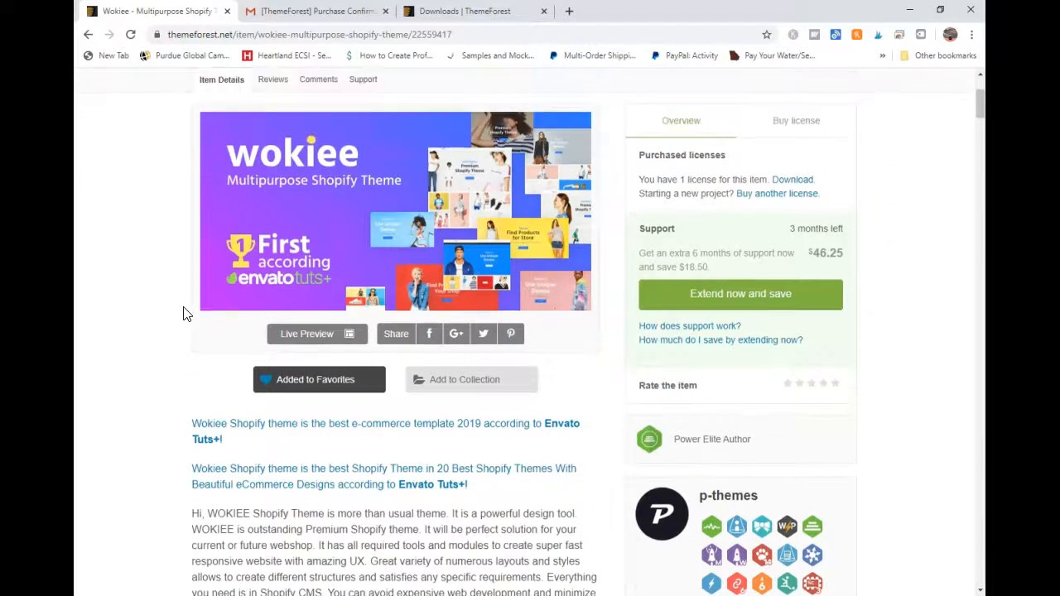
scroll(177, 314, up, 1)
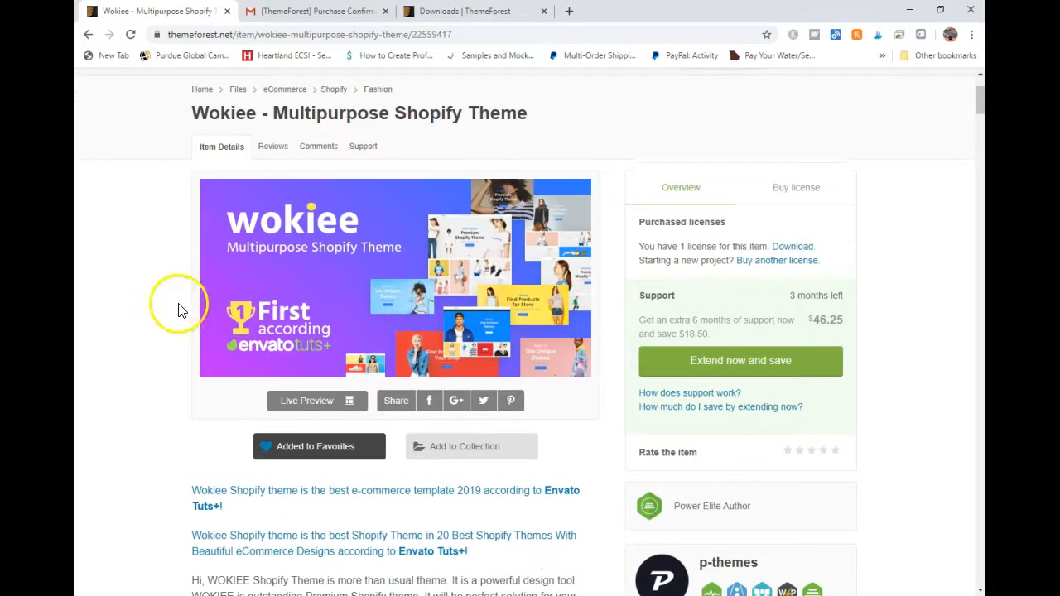